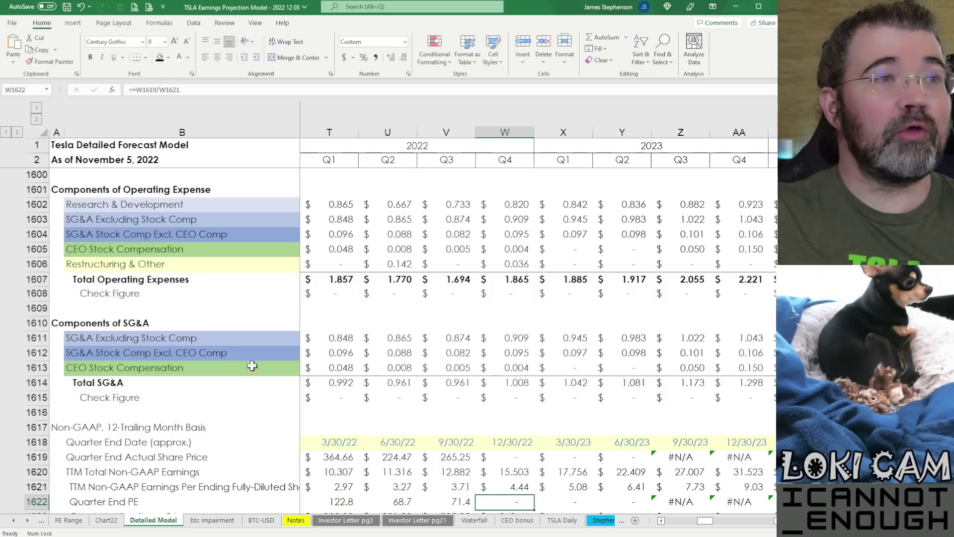
# Find the Total Tesla Deliveries by Site and Model section in the detailed forecast model.
pyautogui.scroll(20, 369, 359)
pyautogui.scroll(20, 369, 358)
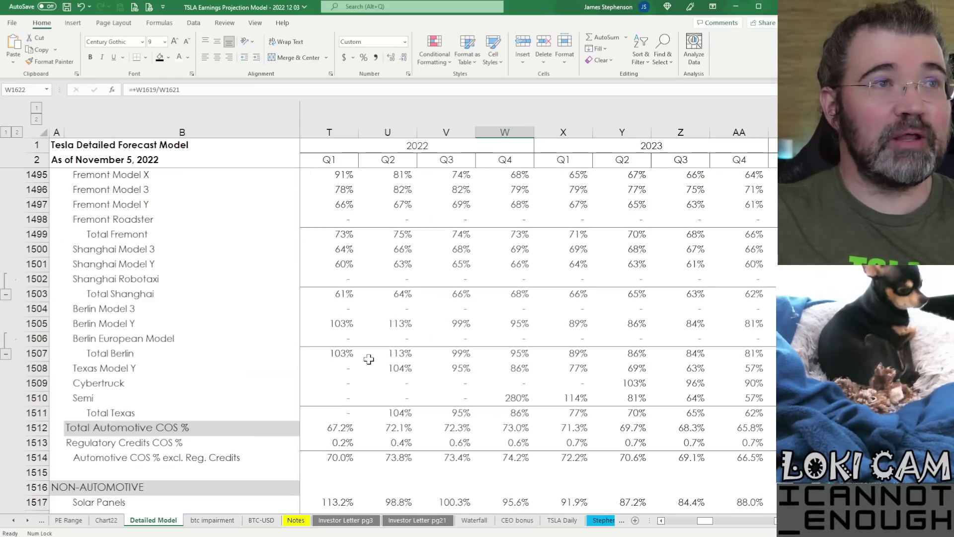
pyautogui.scroll(20, 368, 359)
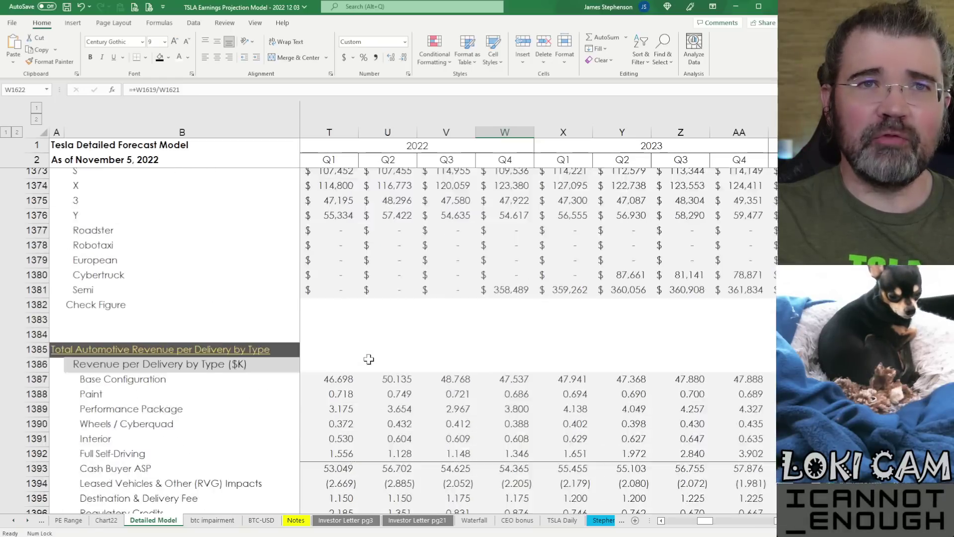
pyautogui.scroll(3, 368, 359)
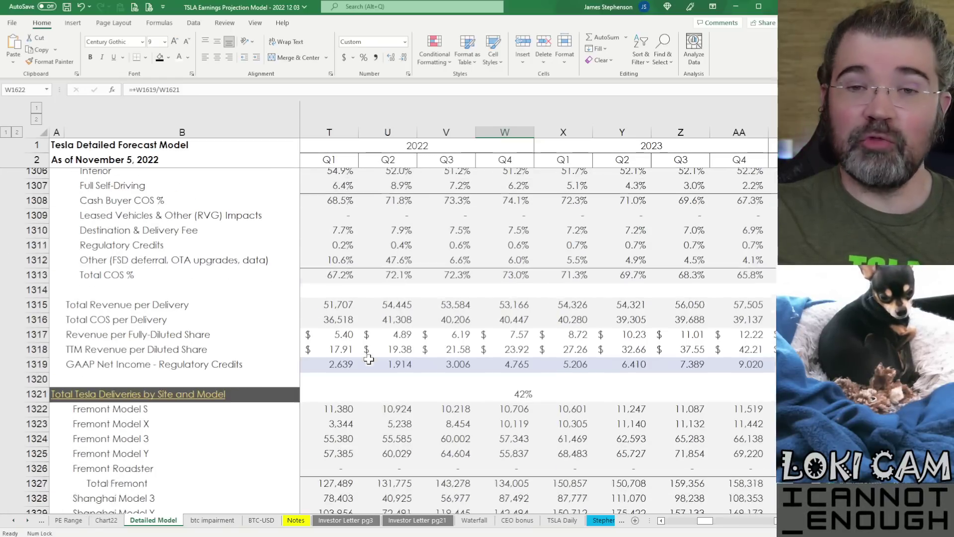
pyautogui.scroll(4, 369, 359)
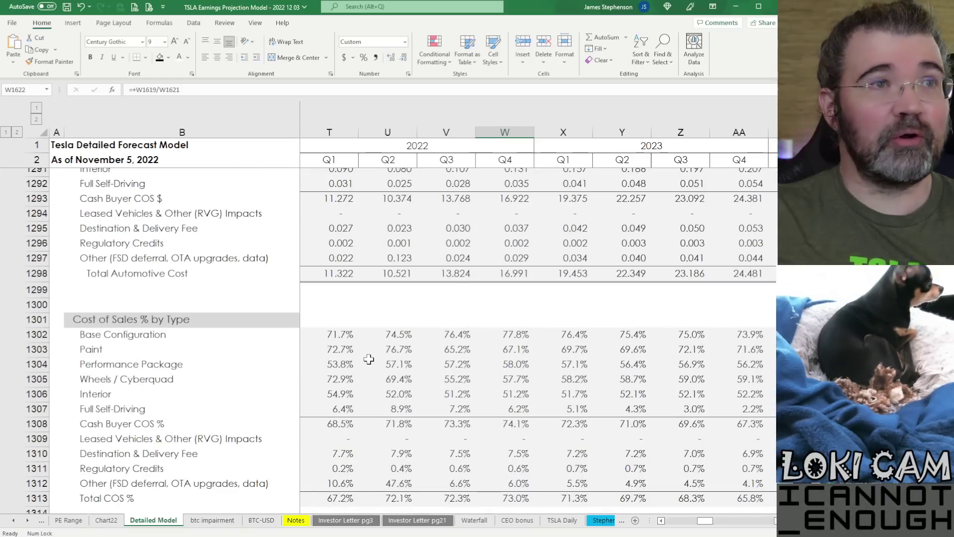
pyautogui.scroll(1, 369, 358)
pyautogui.scroll(-11, 370, 359)
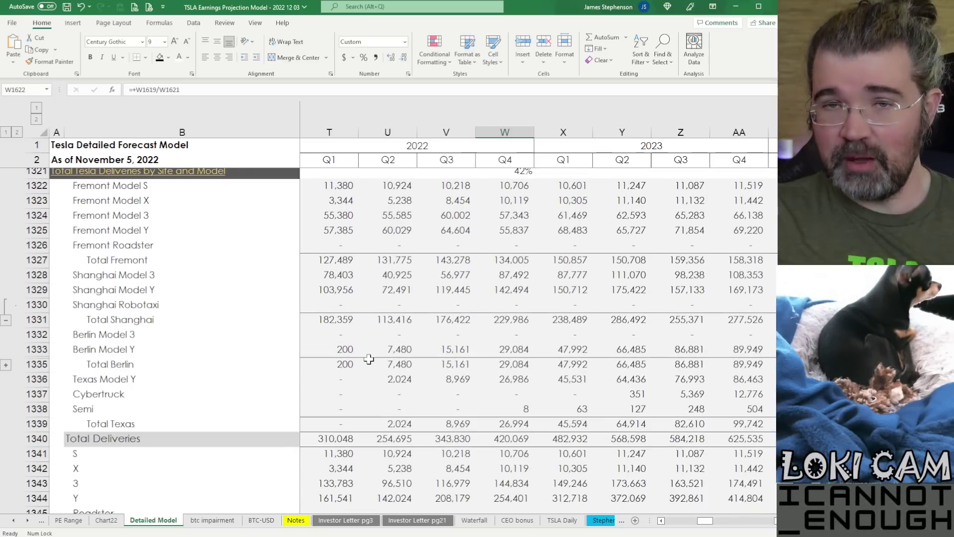
pyautogui.scroll(1, 410, 283)
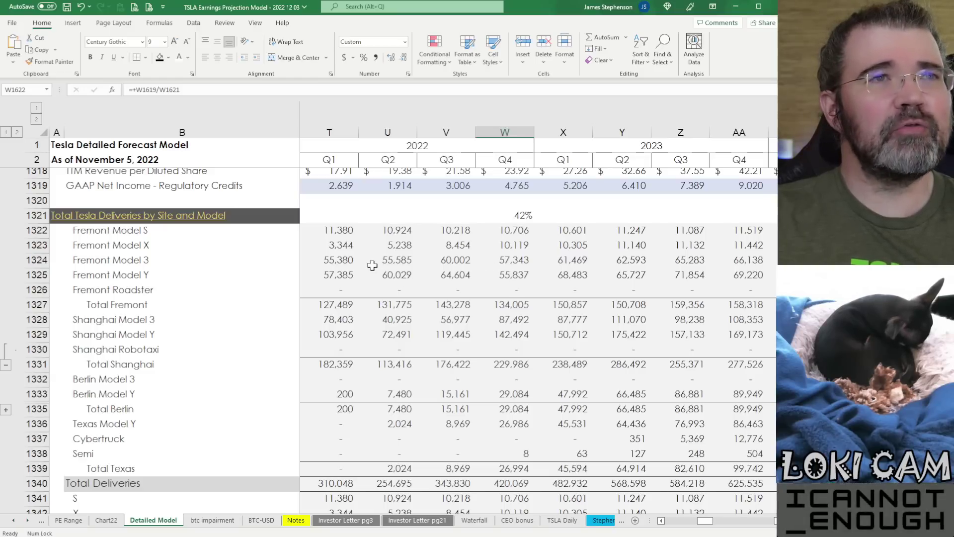
# Compare Fremont Model S deliveries for Q3 and Q4 2022, and check the combined Q3 Model S and X figures.
pyautogui.click(501, 230)
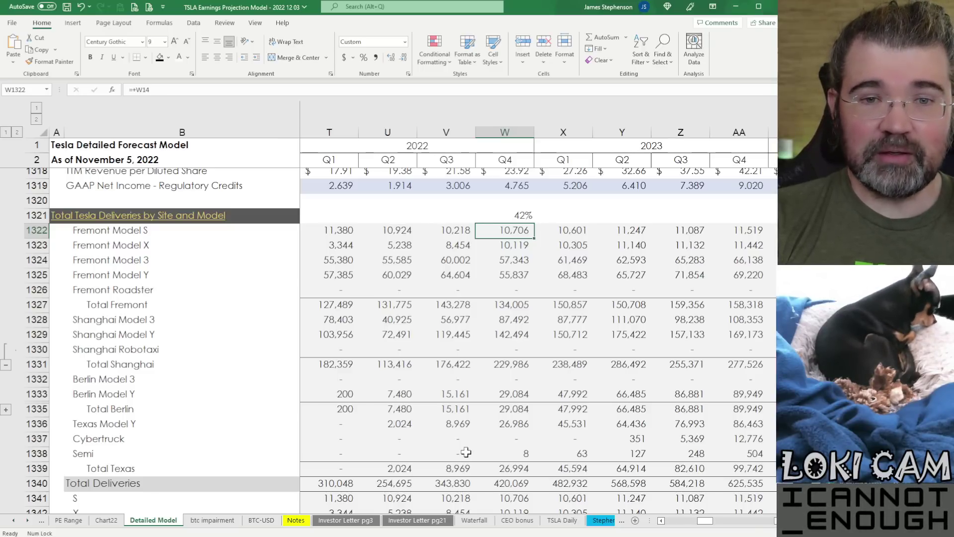
pyautogui.press('Left')
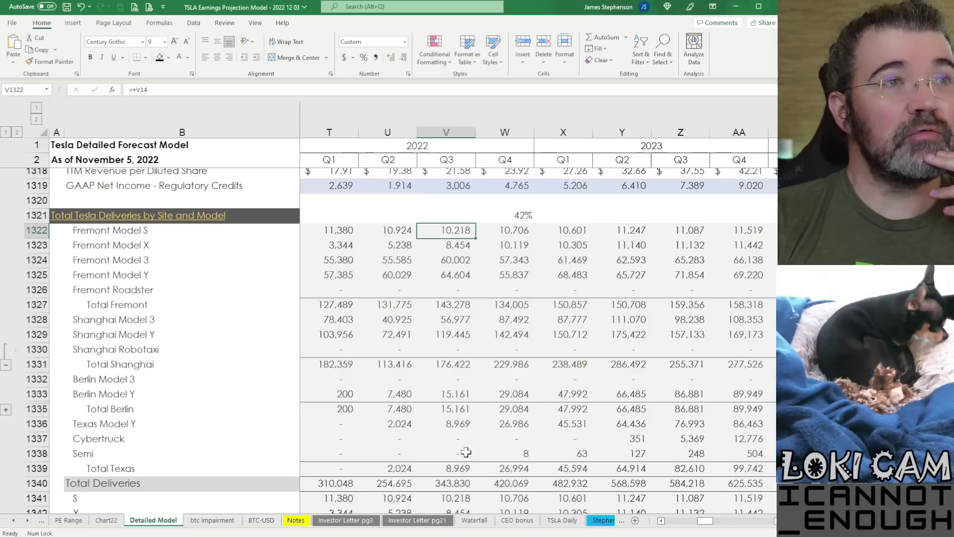
pyautogui.press('Left')
pyautogui.press('Right')
pyautogui.press('Right')
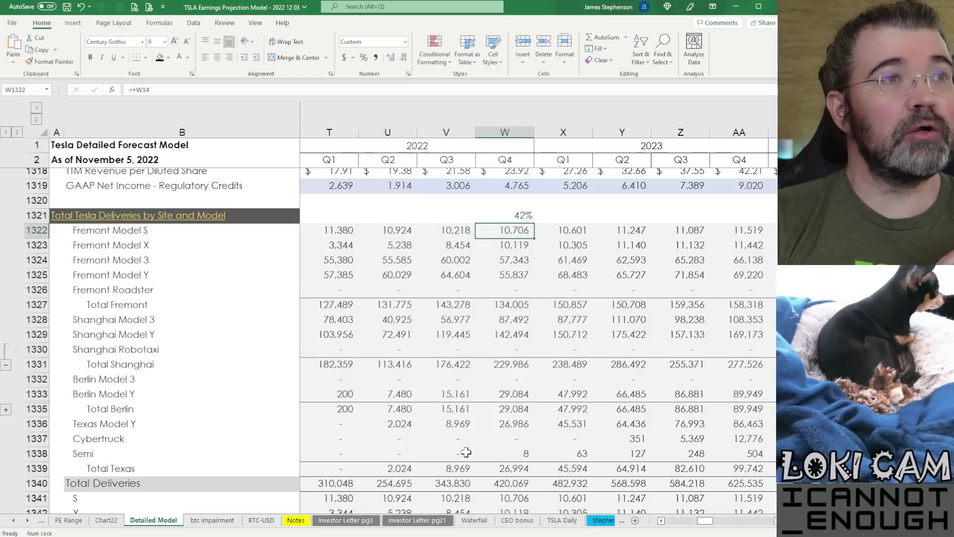
pyautogui.press('Left')
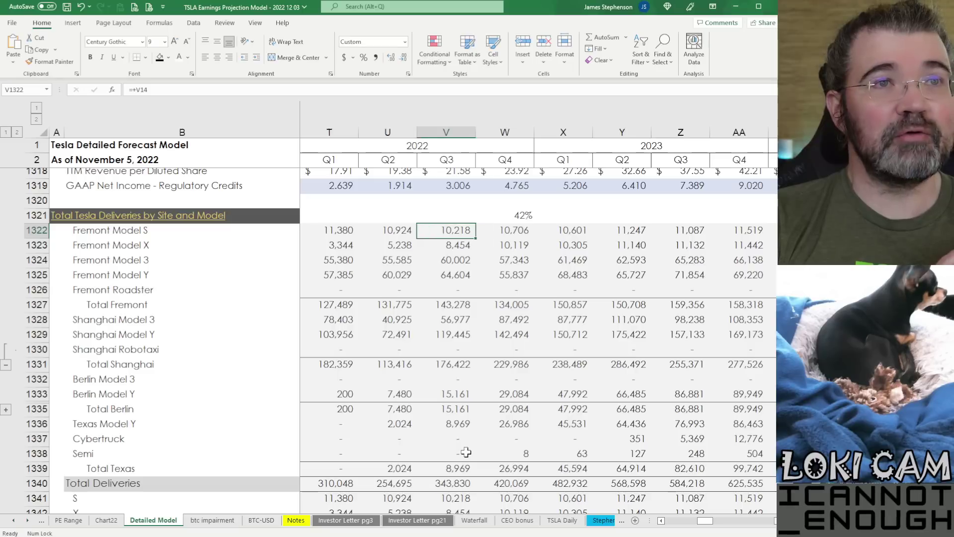
pyautogui.press('Right')
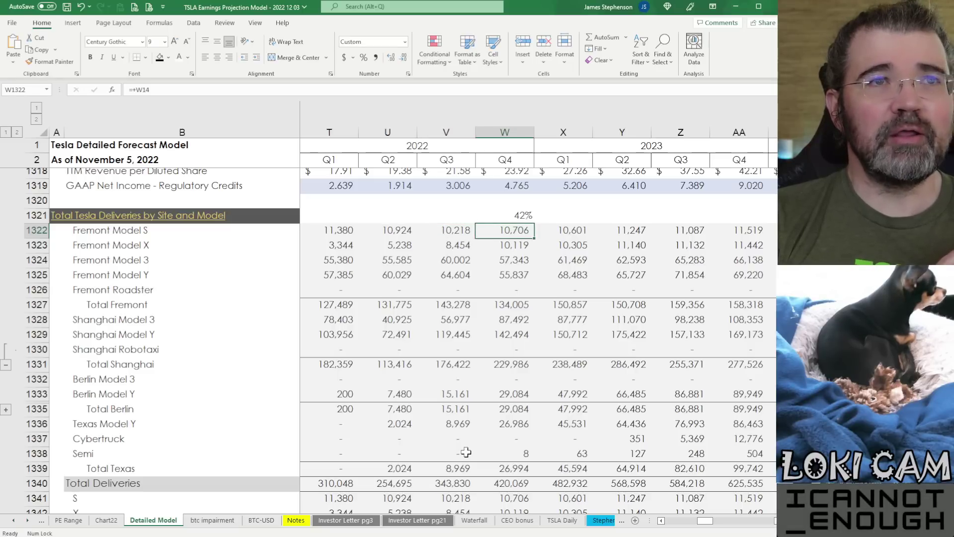
pyautogui.press('Left')
pyautogui.hotkey('shift', 'Down')
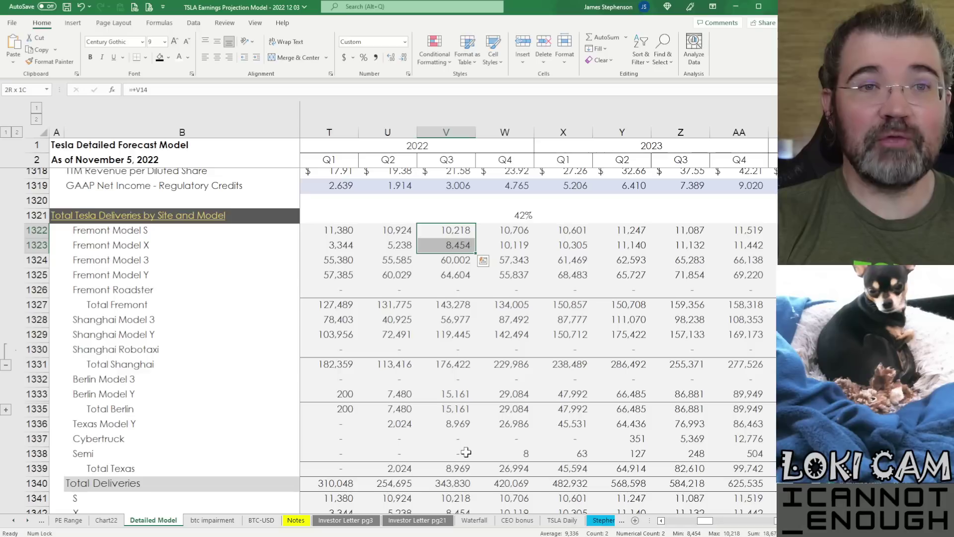
pyautogui.press('Escape')
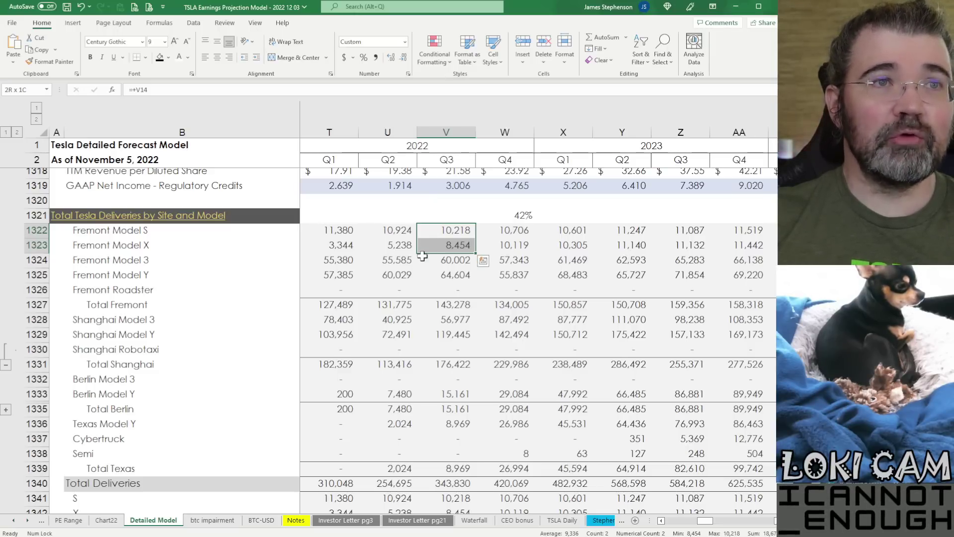
# Examine Fremont Model X and Model S deliveries across the 2022 quarters, finishing with both Q4 2022 cells selected.
pyautogui.click(333, 256)
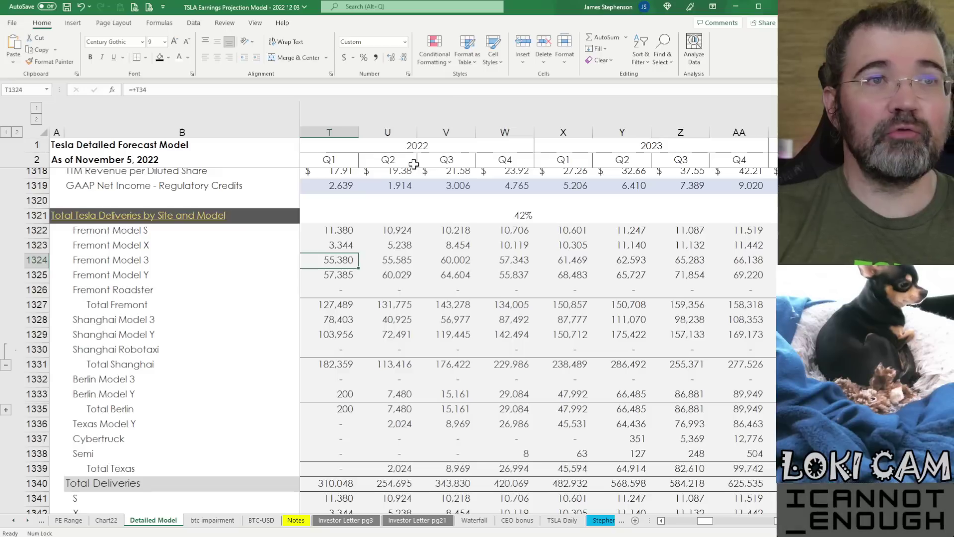
pyautogui.press('Up')
pyautogui.press('Right')
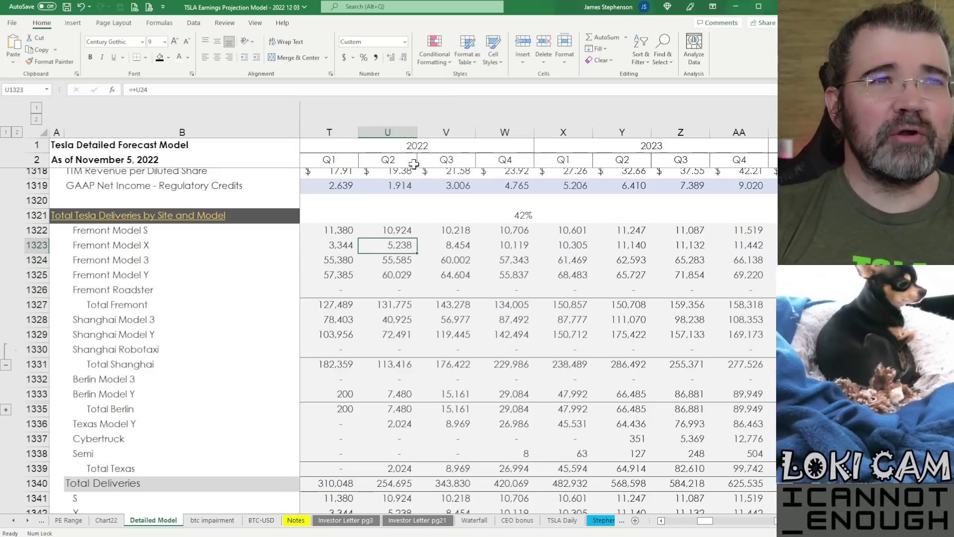
pyautogui.press('Right')
pyautogui.press('Right')
pyautogui.press('Left')
pyautogui.press('Left')
pyautogui.press('Left')
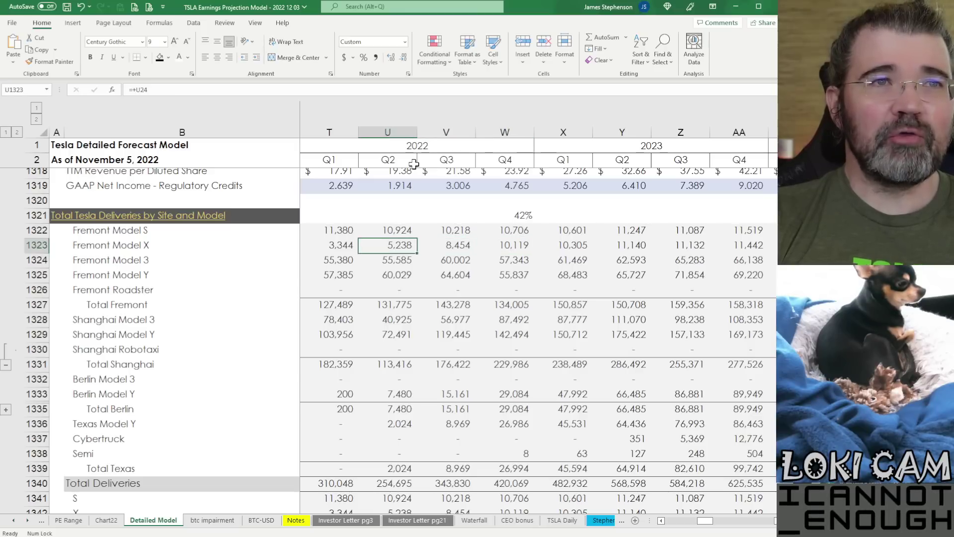
pyautogui.press('Right')
pyautogui.press('Right')
pyautogui.press('Right')
pyautogui.press('Up')
pyautogui.press('Left')
pyautogui.press('Left')
pyautogui.press('Left')
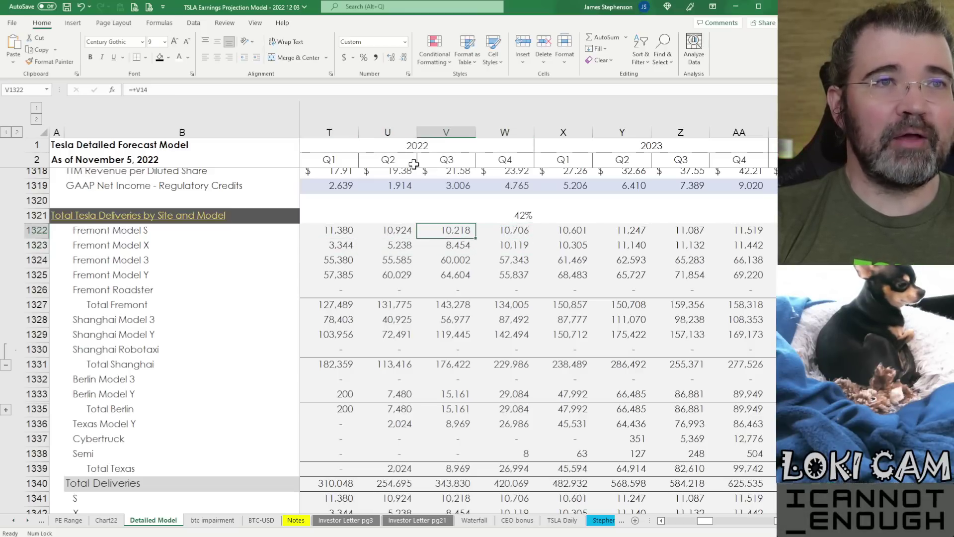
pyautogui.press('Right')
pyautogui.press('Right')
pyautogui.press('Right')
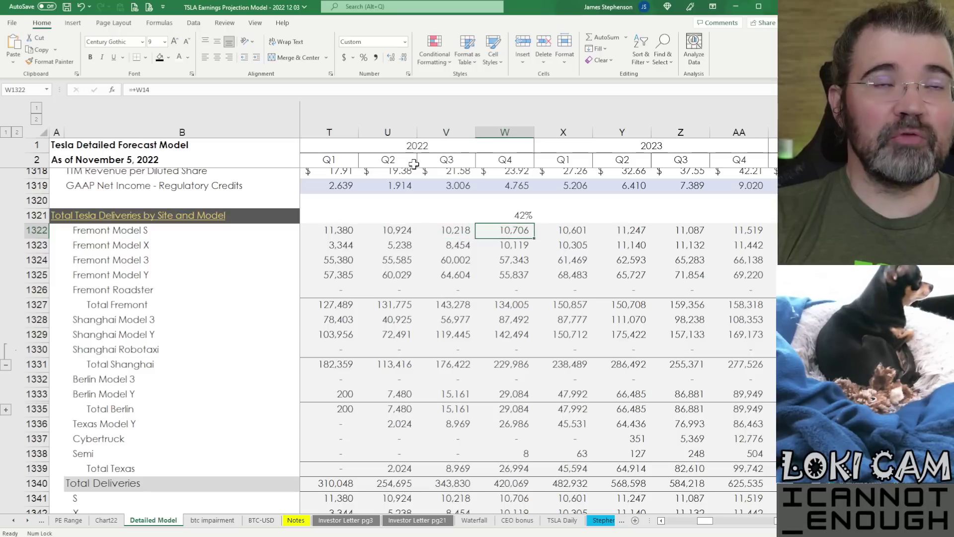
pyautogui.hotkey('shift', 'Down')
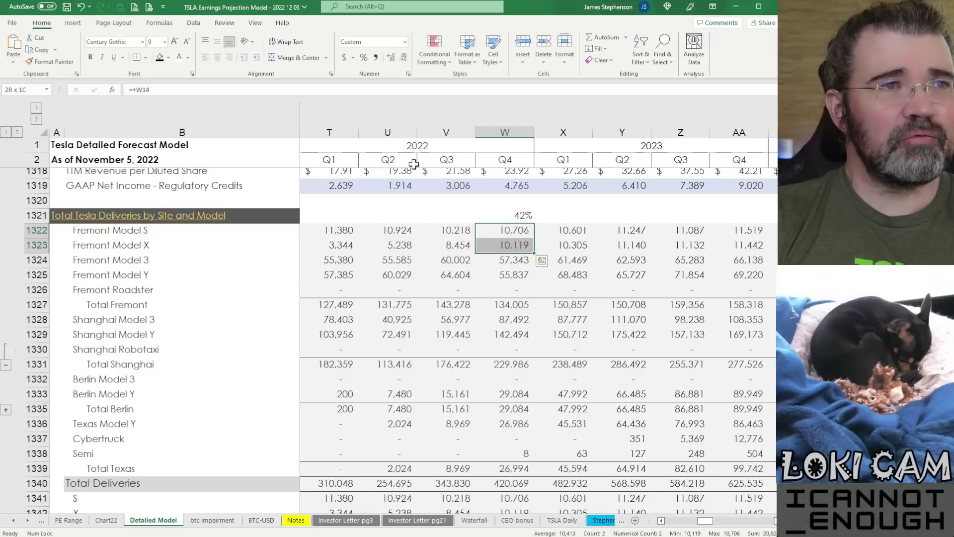
# Review the Q4 2022 delivery figures by site and model from the Fremont rows through Total Texas.
pyautogui.press('Down')
pyautogui.press('Down')
pyautogui.press('Down')
pyautogui.press('Down')
pyautogui.press('Down')
pyautogui.press('Down')
pyautogui.press('Down')
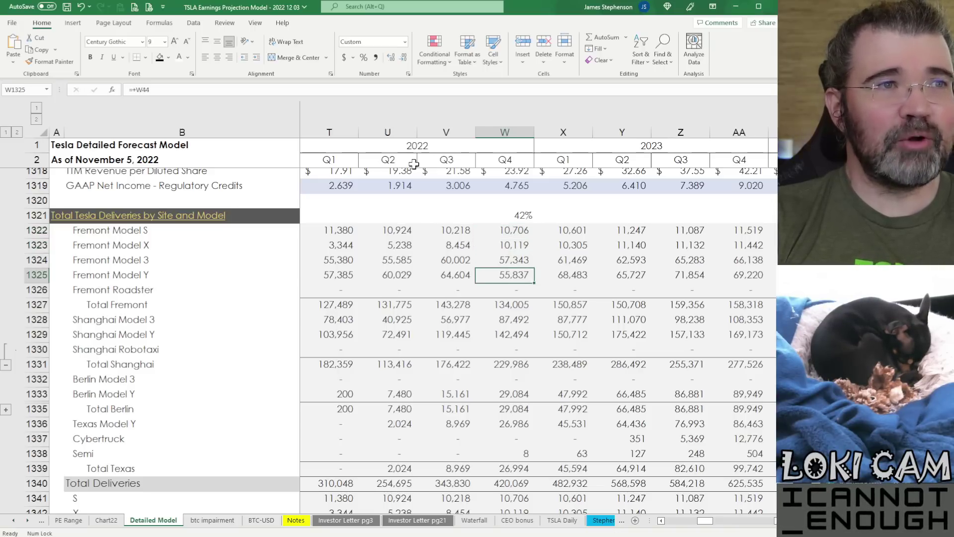
pyautogui.press('Down')
pyautogui.press('Down')
pyautogui.press('Down')
pyautogui.press('Down')
pyautogui.press('Down')
pyautogui.press('Down')
pyautogui.press('Down')
pyautogui.press('Down')
pyautogui.press('Down')
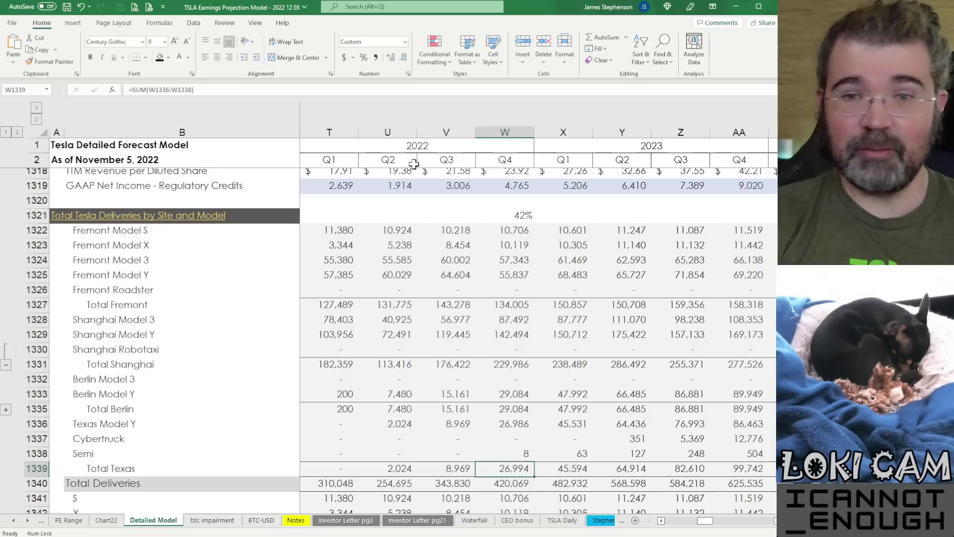
# Go back to the Fremont Model 3 row and compare its Q3 and Q4 2022 deliveries.
pyautogui.press('Up')
pyautogui.press('Up')
pyautogui.press('Up')
pyautogui.press('Up')
pyautogui.press('Up')
pyautogui.press('Up')
pyautogui.press('Up')
pyautogui.press('Up')
pyautogui.press('Up')
pyautogui.press('Up')
pyautogui.press('Up')
pyautogui.press('Up')
pyautogui.press('Up')
pyautogui.press('Up')
pyautogui.press('Up')
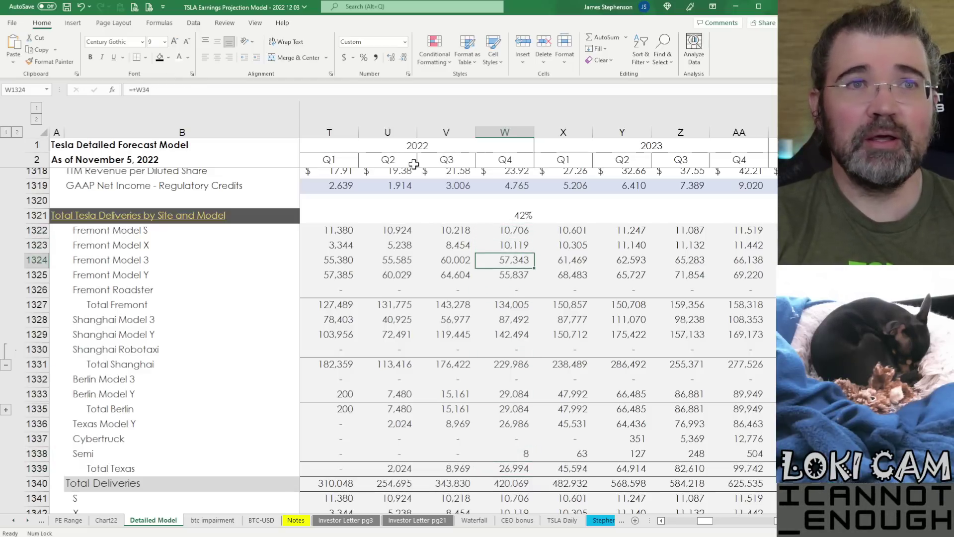
pyautogui.press('Left')
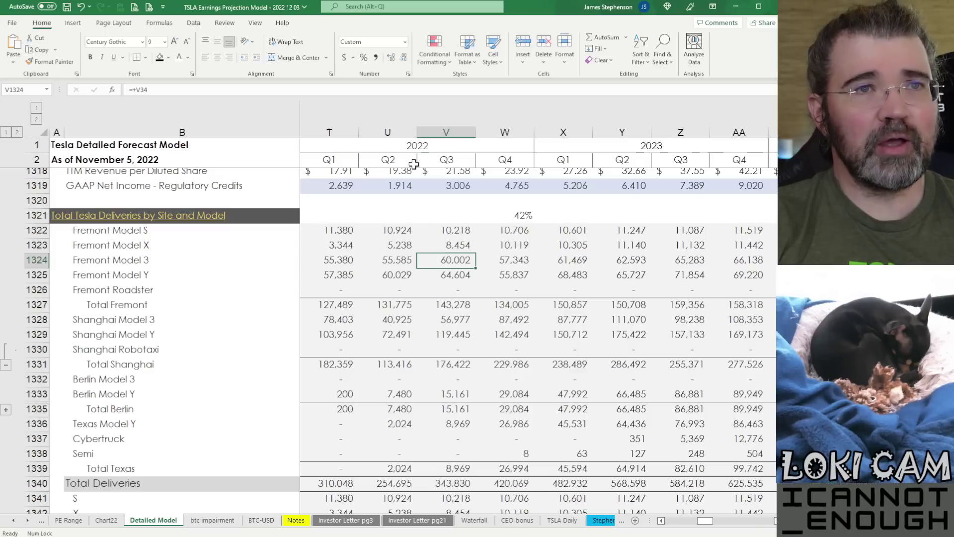
pyautogui.press('Right')
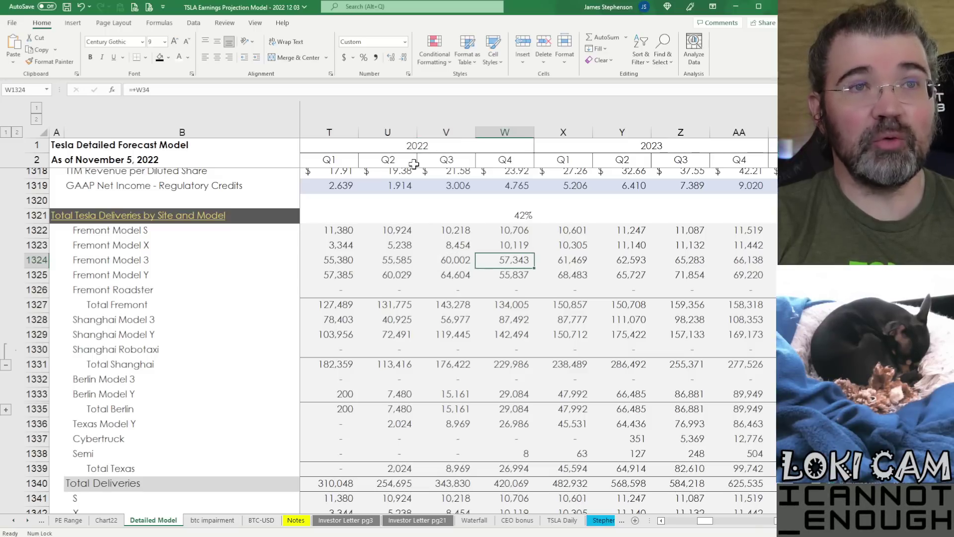
# Compare Fremont Model Y deliveries with Fremont Model 3 deliveries for Q3 and Q4 2022.
pyautogui.press('Down')
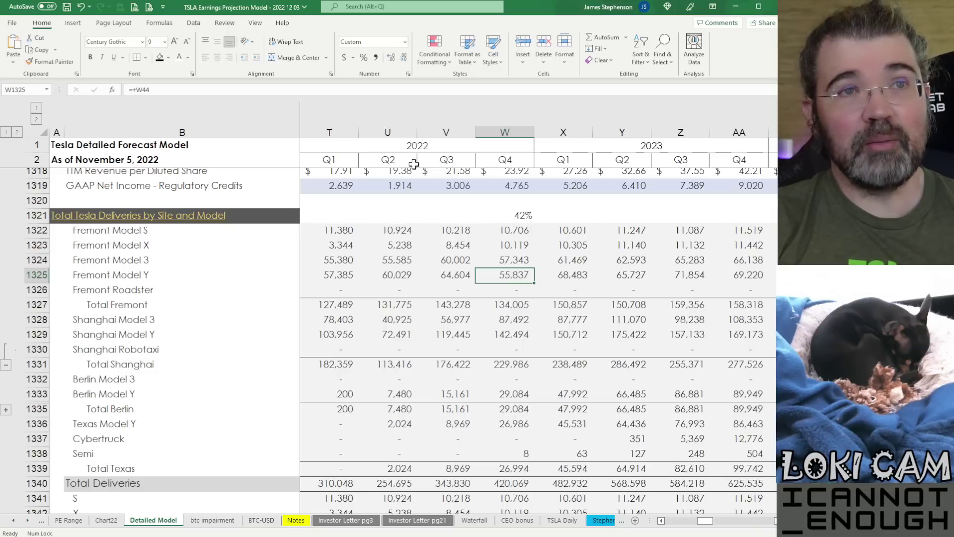
pyautogui.press('Left')
pyautogui.press('Right')
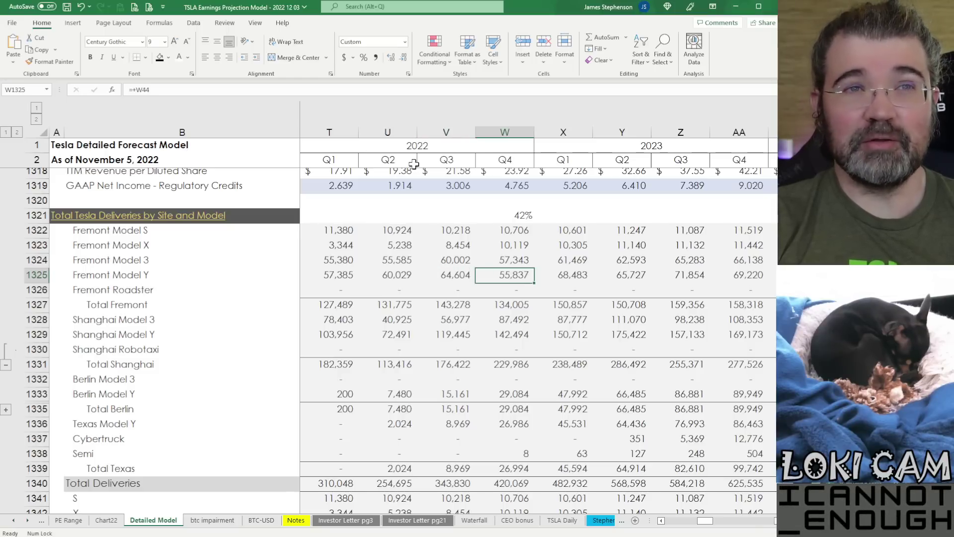
pyautogui.press('Left')
pyautogui.press('Up')
pyautogui.press('Right')
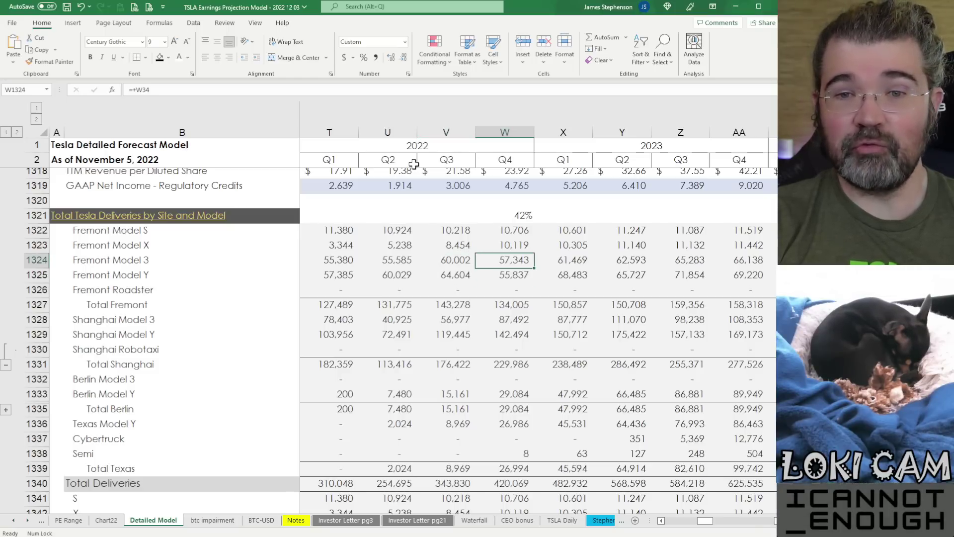
pyautogui.press('Left')
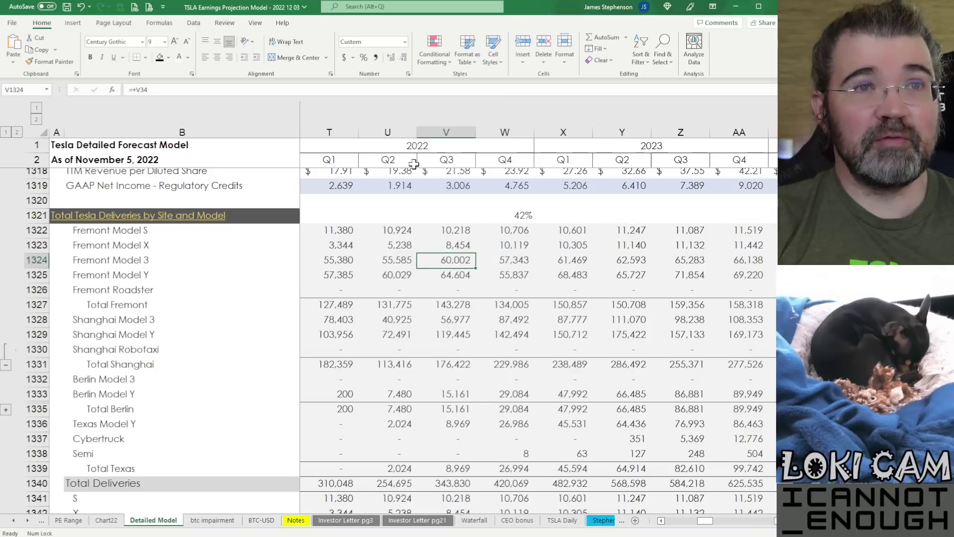
pyautogui.press('Down')
pyautogui.press('Right')
pyautogui.press('Up')
pyautogui.press('Left')
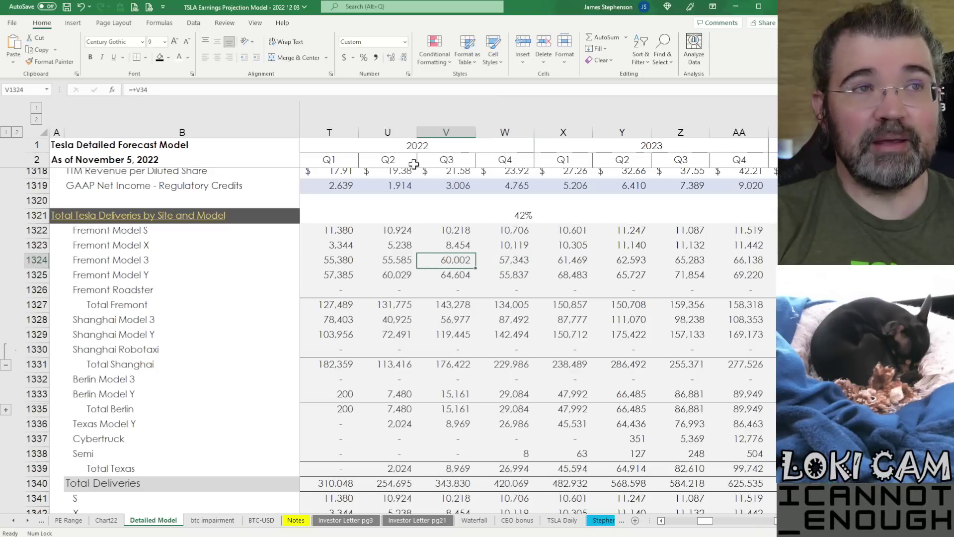
pyautogui.press('Right')
pyautogui.press('Down')
pyautogui.press('Left')
pyautogui.press('Right')
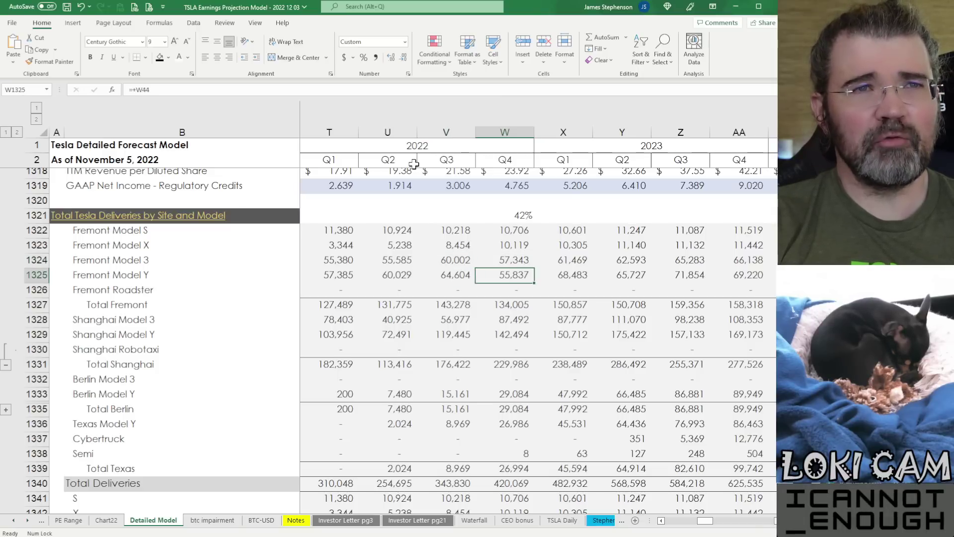
pyautogui.press('Up')
pyautogui.press('Down')
pyautogui.press('Left')
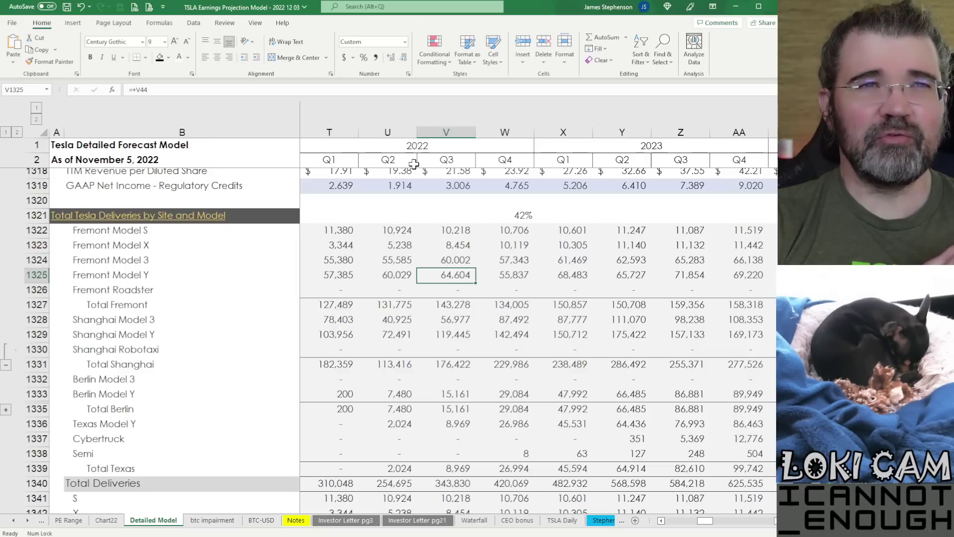
# Examine the 2023 Fremont Model 3 and Model Y delivery forecasts against Q4 2022, ending on the Q4 2022 Model Y cell.
pyautogui.press('Right')
pyautogui.press('Right')
pyautogui.press('Up')
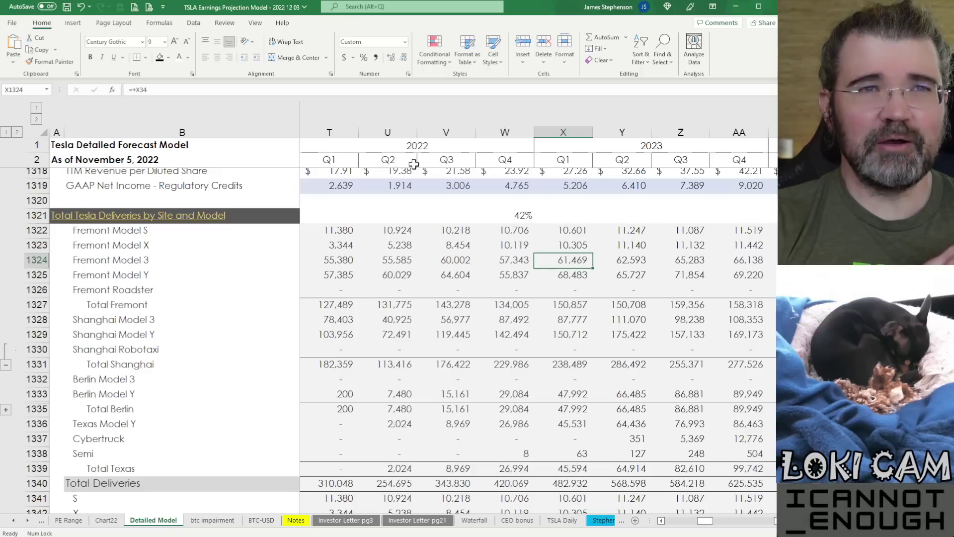
pyautogui.press('Down')
pyautogui.press('Left')
pyautogui.press('Right')
pyautogui.press('Up')
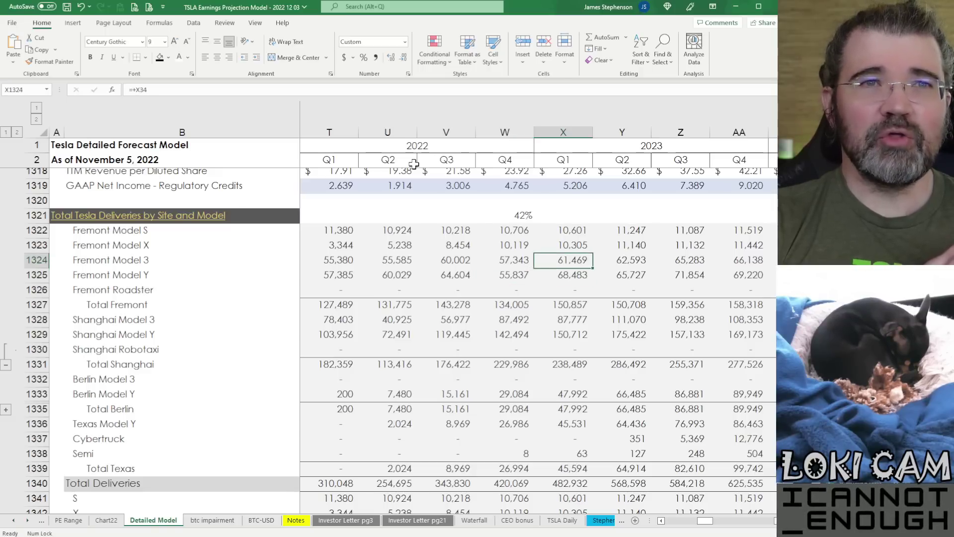
pyautogui.press('Right')
pyautogui.press('Right')
pyautogui.press('Right')
pyautogui.press('Left')
pyautogui.press('Left')
pyautogui.press('Left')
pyautogui.press('Left')
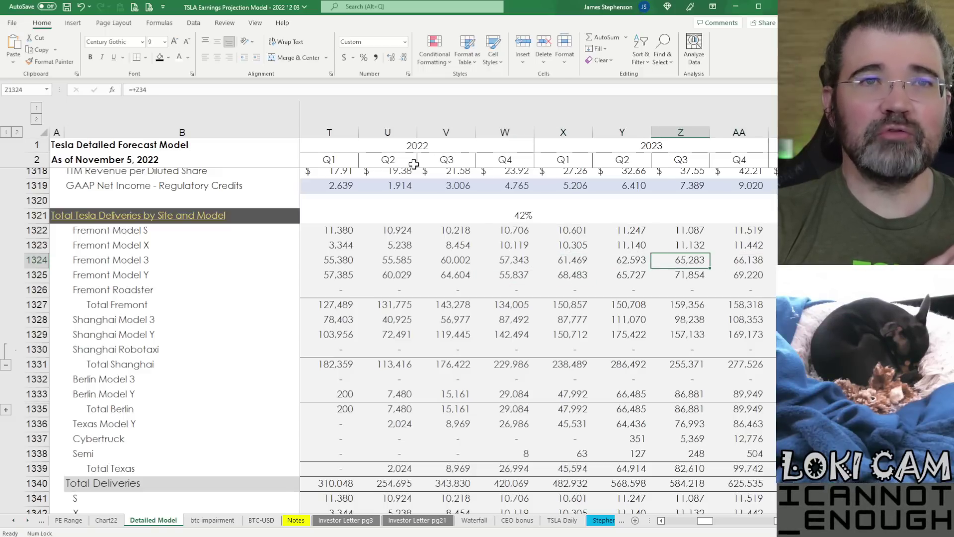
pyautogui.press('Down')
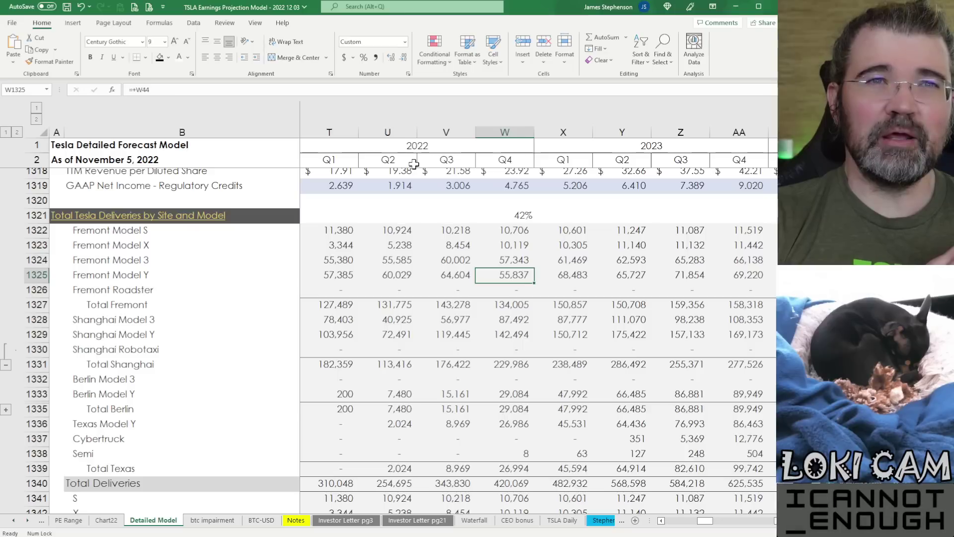
# Compare the Total Fremont deliveries for Q3 and Q4 2022.
pyautogui.press('Down')
pyautogui.press('Down')
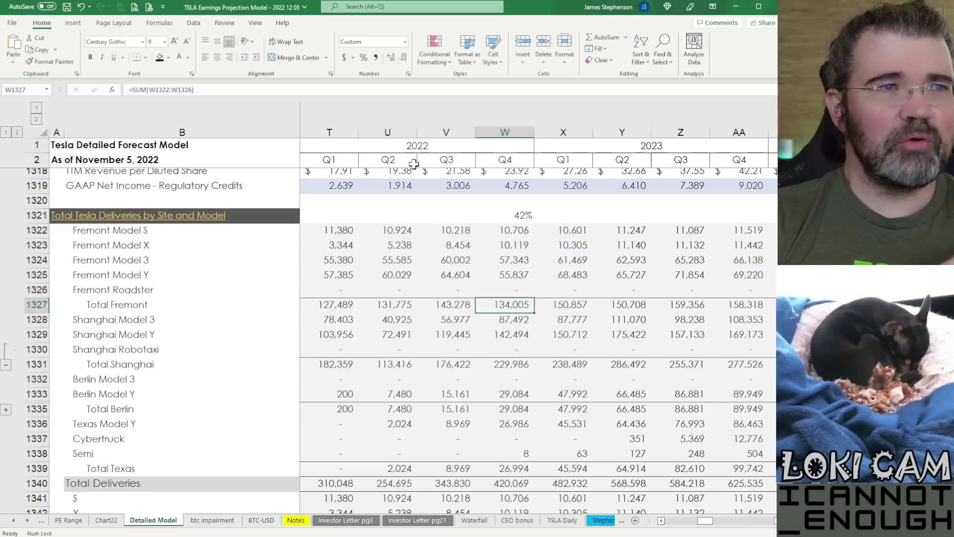
pyautogui.press('Left')
pyautogui.press('Right')
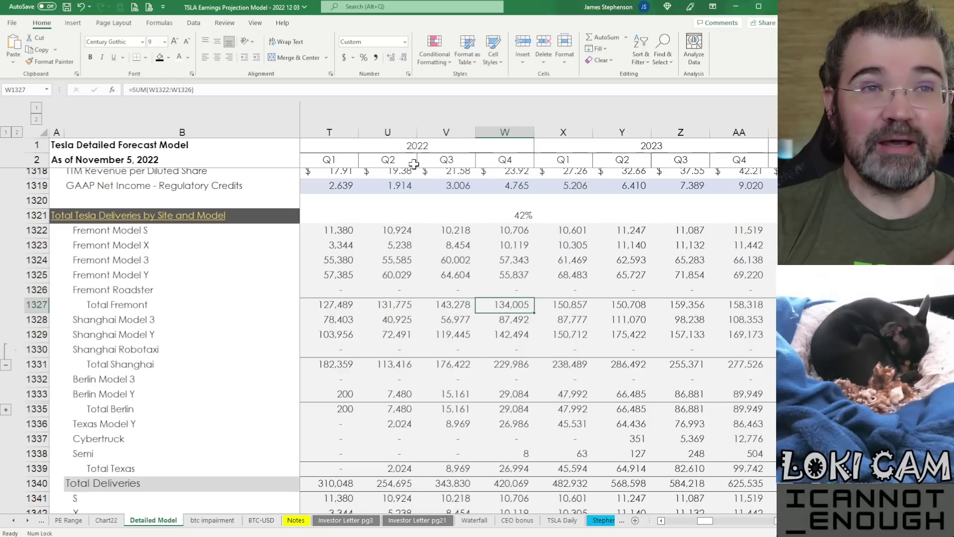
pyautogui.press('Left')
pyautogui.press('Right')
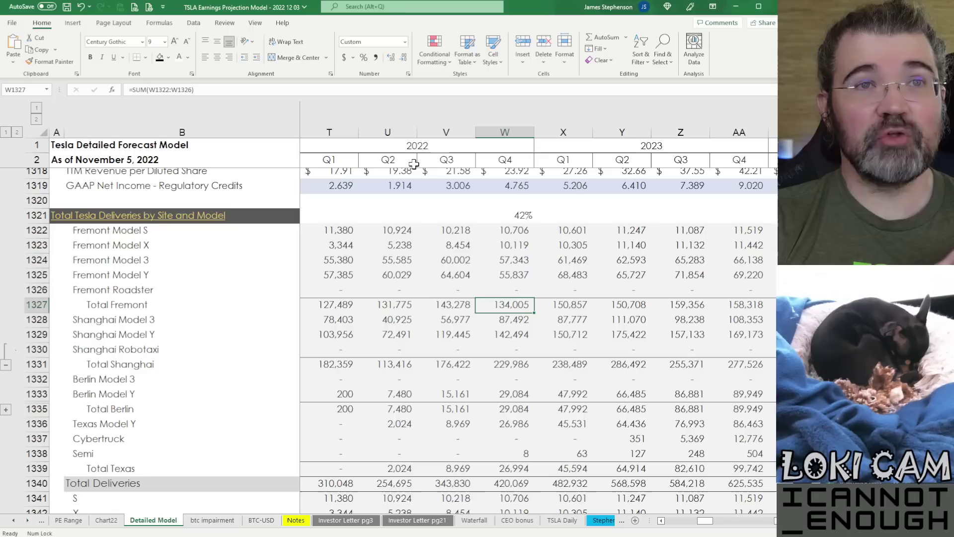
# Examine the Total Fremont delivery forecasts across the four 2023 quarters against Q4 2022.
pyautogui.press('Right')
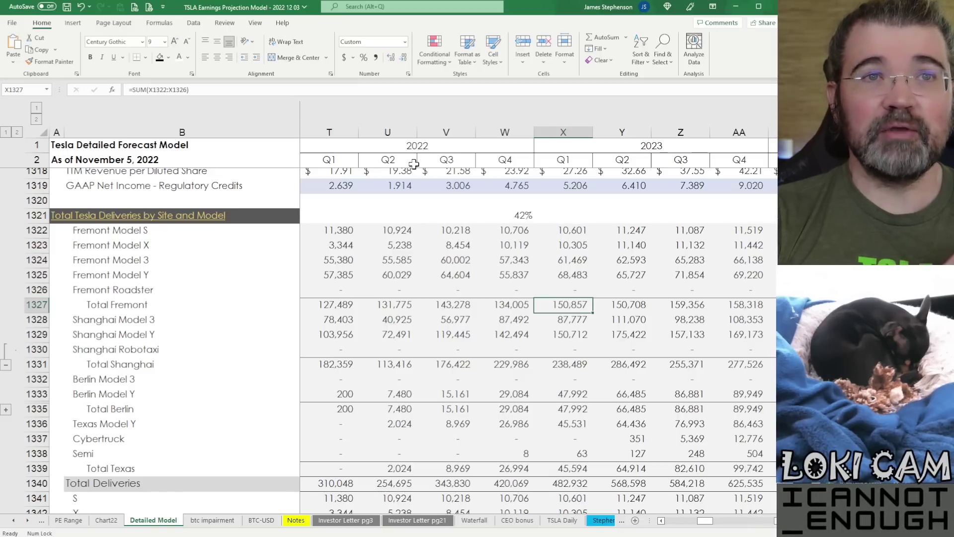
pyautogui.press('Right')
pyautogui.press('Right')
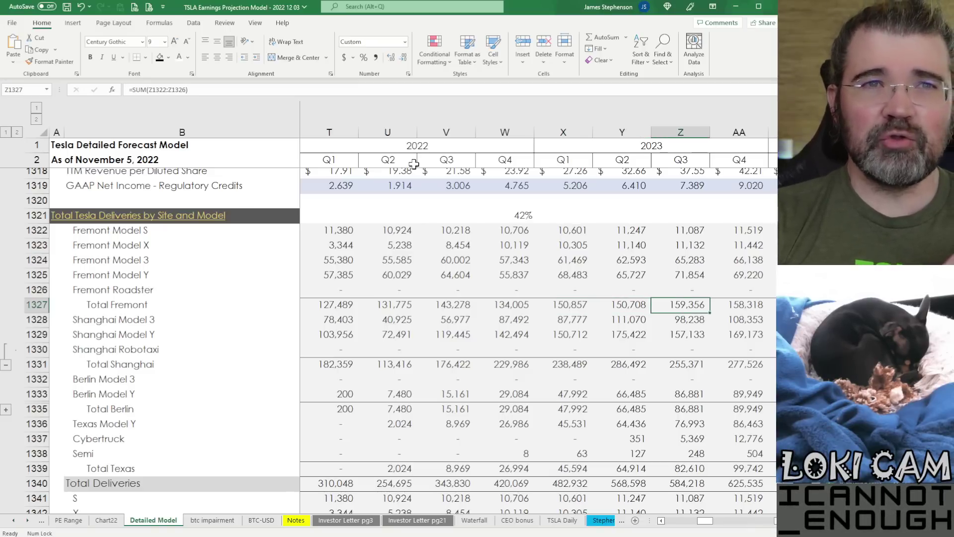
pyautogui.press('Right')
pyautogui.press('Left')
pyautogui.press('Left')
pyautogui.press('Left')
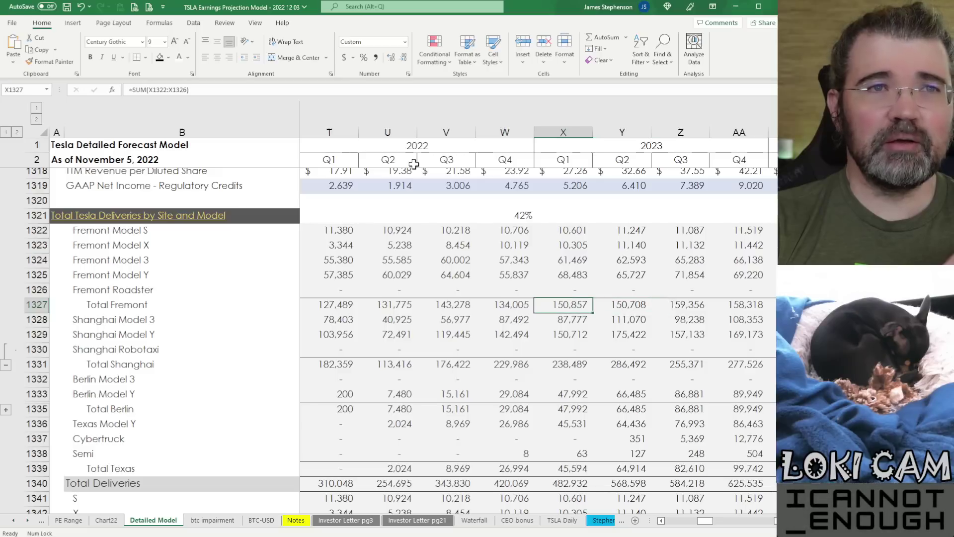
pyautogui.press('Left')
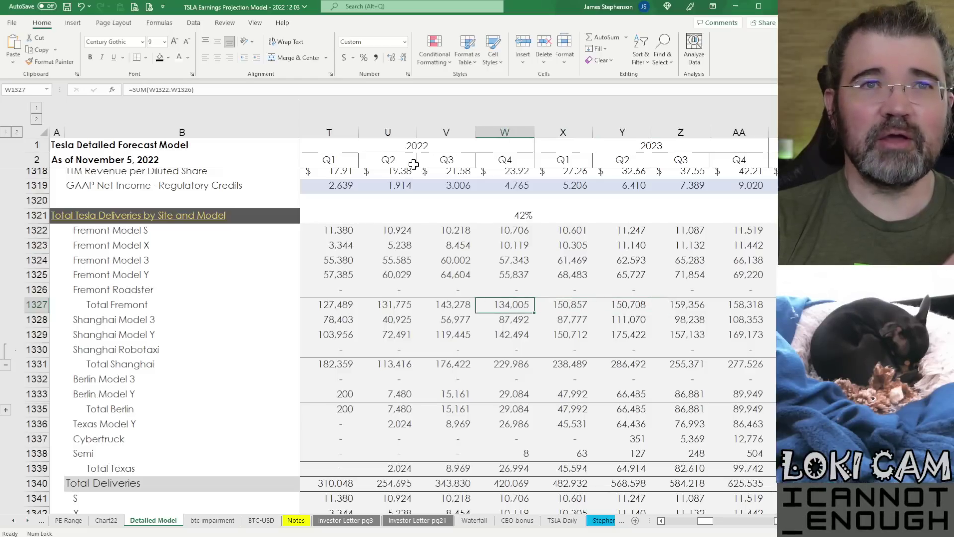
# Look back over Total Fremont deliveries for Q1 through Q3 2022 and return to the Q4 2022 total.
pyautogui.press('Left')
pyautogui.press('Left')
pyautogui.press('Left')
pyautogui.press('Right')
pyautogui.press('Right')
pyautogui.press('Right')
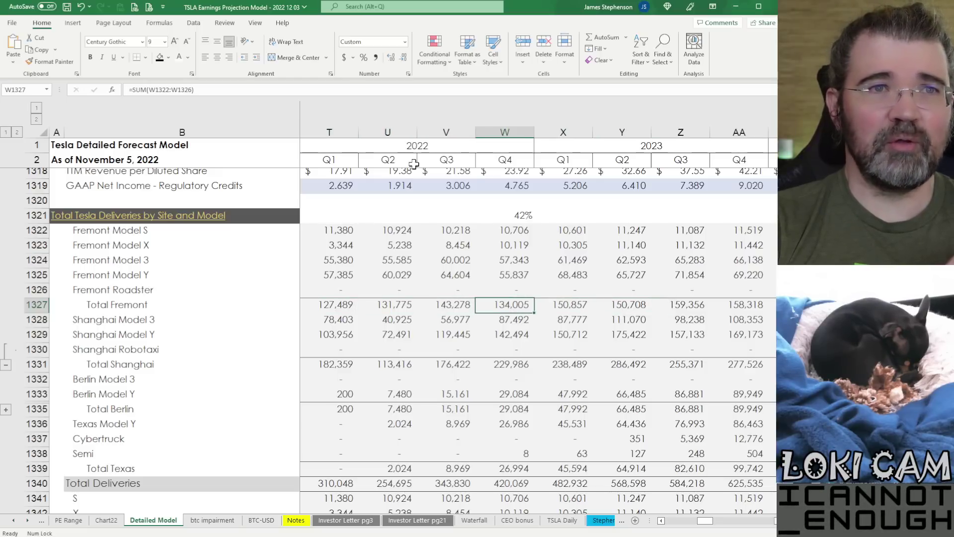
# Compare Shanghai Model 3 and Model Y deliveries across Q2 to Q4 2022, ending on the Q4 Model 3 cell.
pyautogui.press('Down')
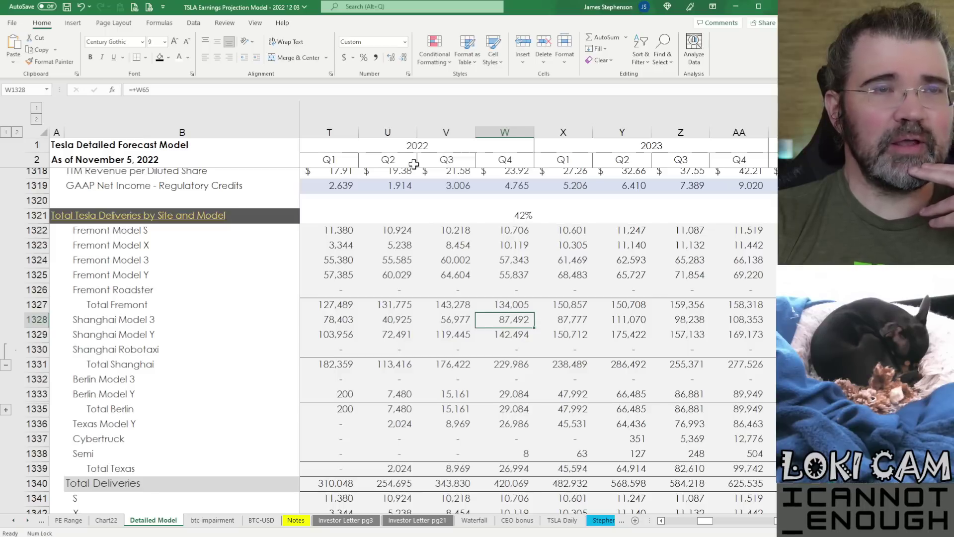
pyautogui.press('Left')
pyautogui.press('Left')
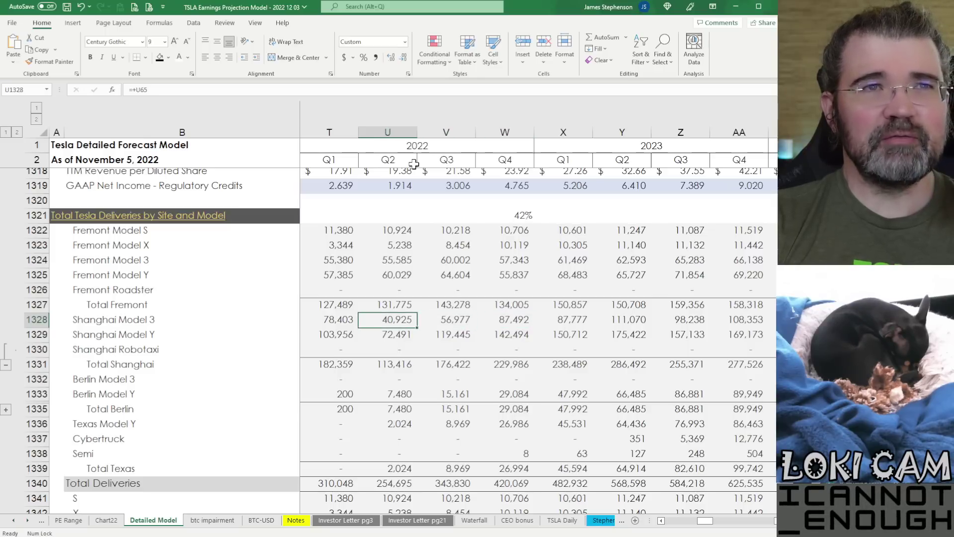
pyautogui.press('Right')
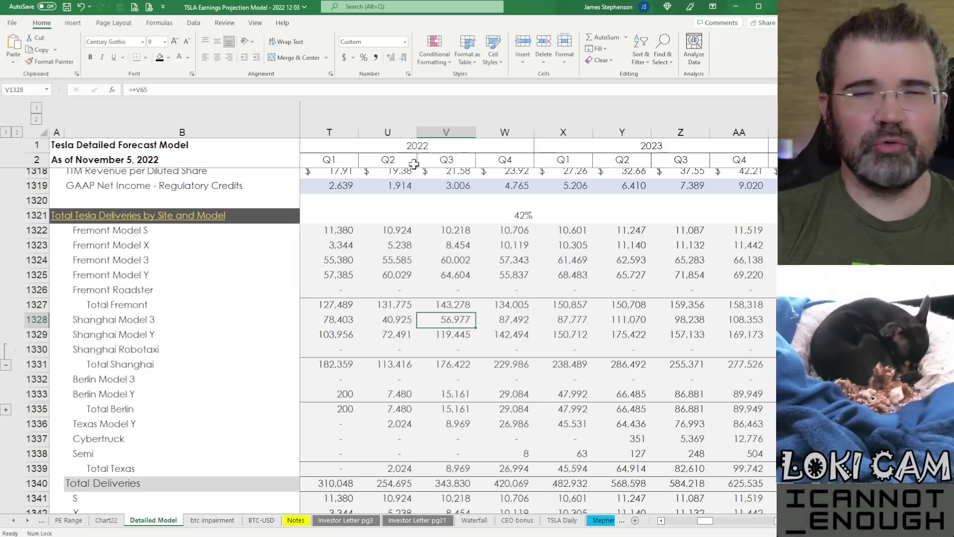
pyautogui.press('Down')
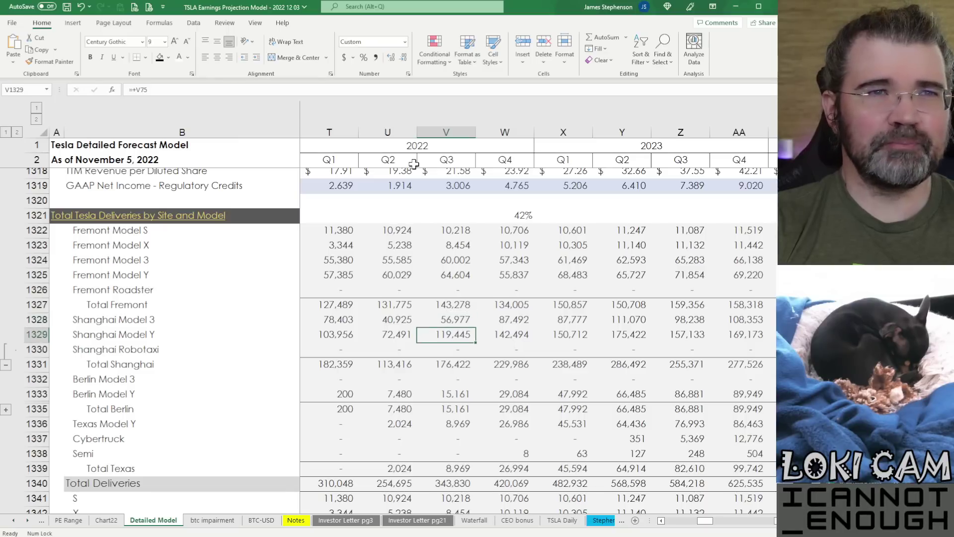
pyautogui.press('Right')
pyautogui.press('Up')
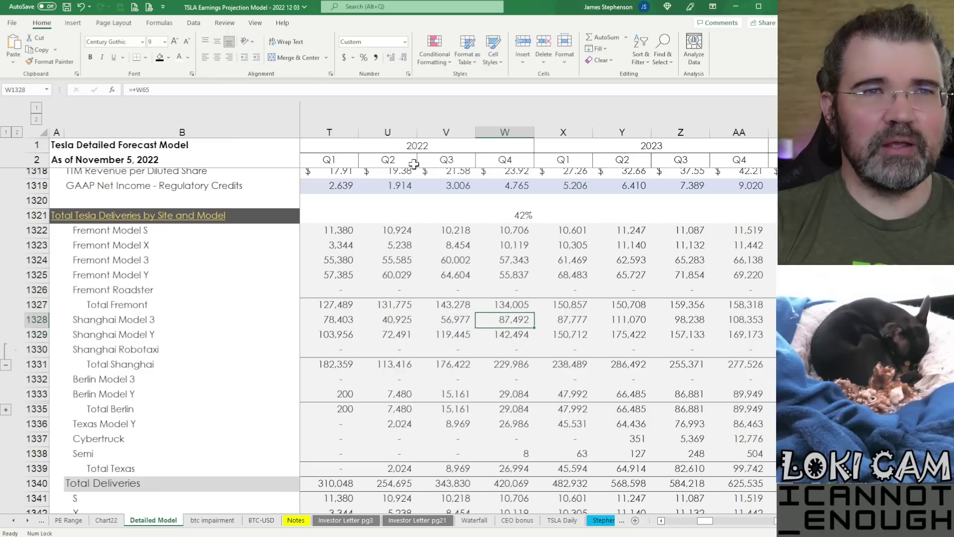
pyautogui.press('Down')
pyautogui.press('Up')
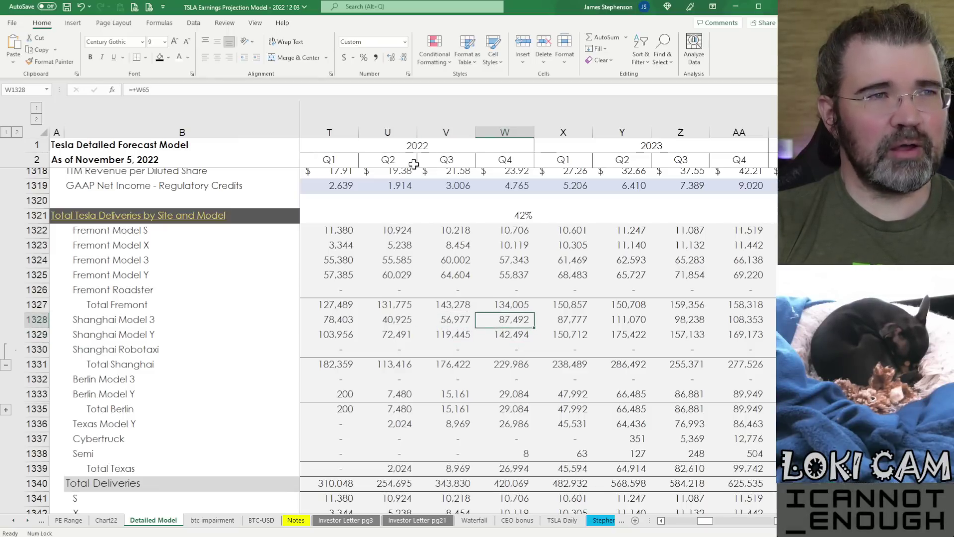
# Review the Q4 2022 Shanghai deliveries from Model Y through Total Shanghai.
pyautogui.press('Down')
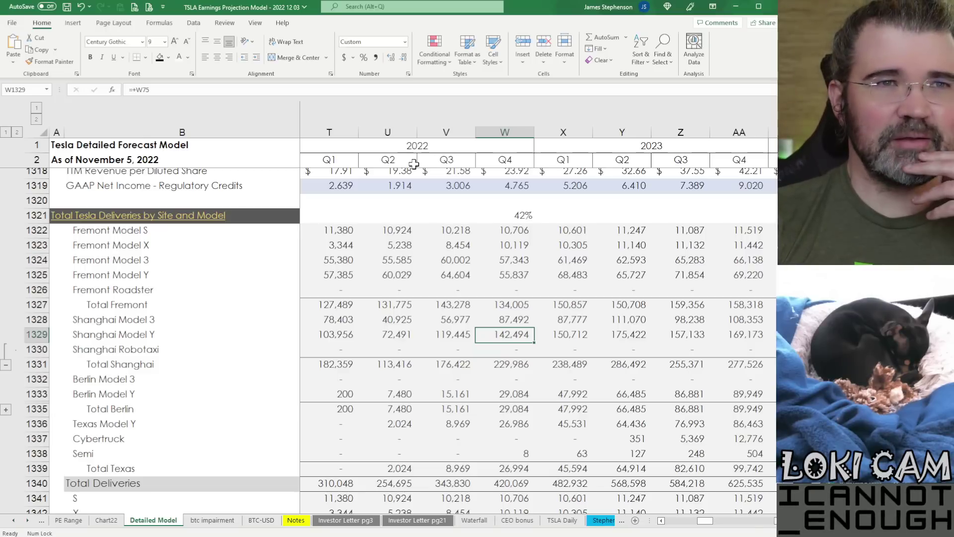
pyautogui.press('Down')
pyautogui.press('Down')
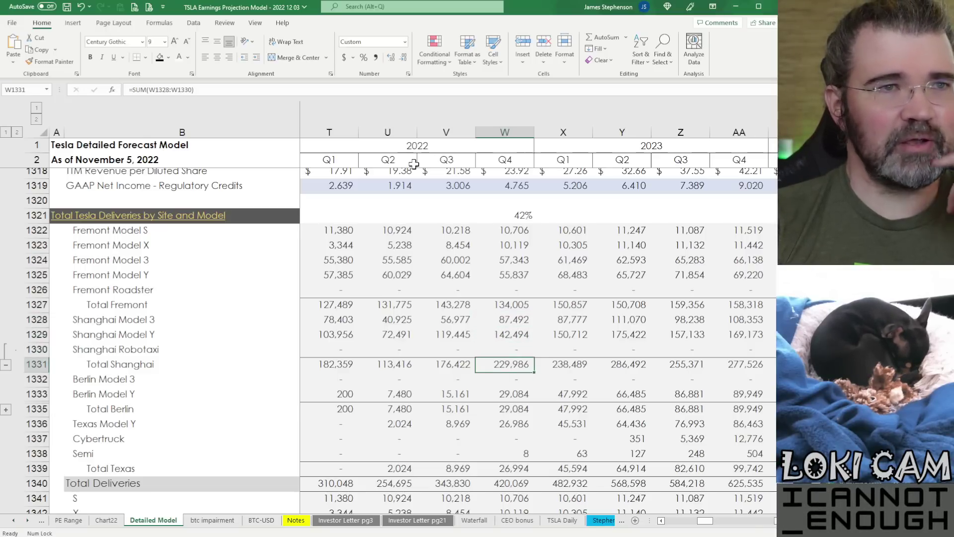
# Compare Berlin Model Y deliveries for Q3 and Q4 2022.
pyautogui.press('Down')
pyautogui.press('Down')
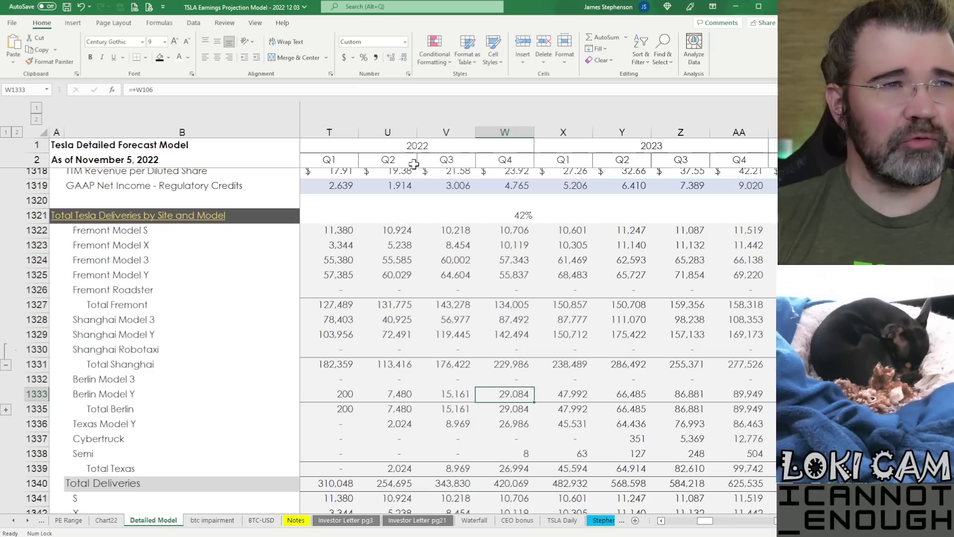
pyautogui.press('Left')
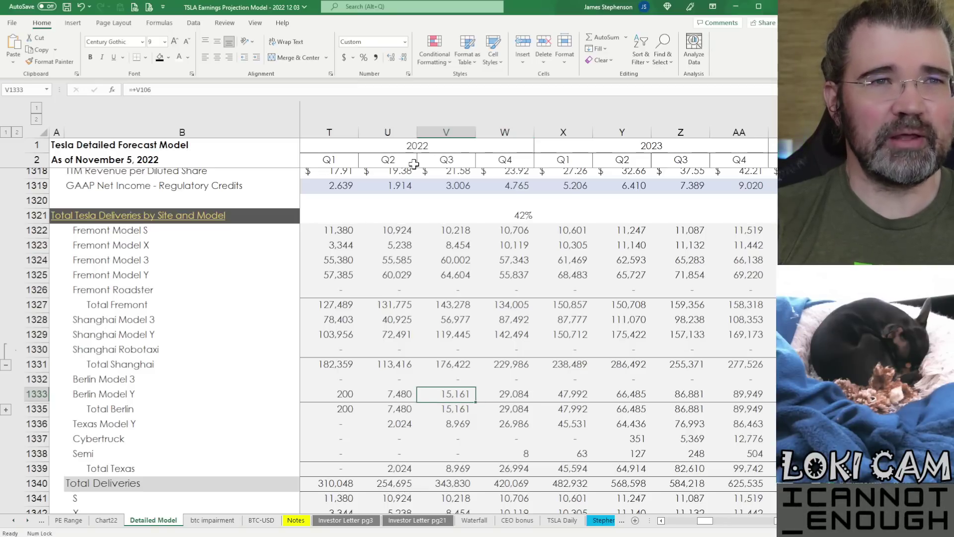
pyautogui.press('Right')
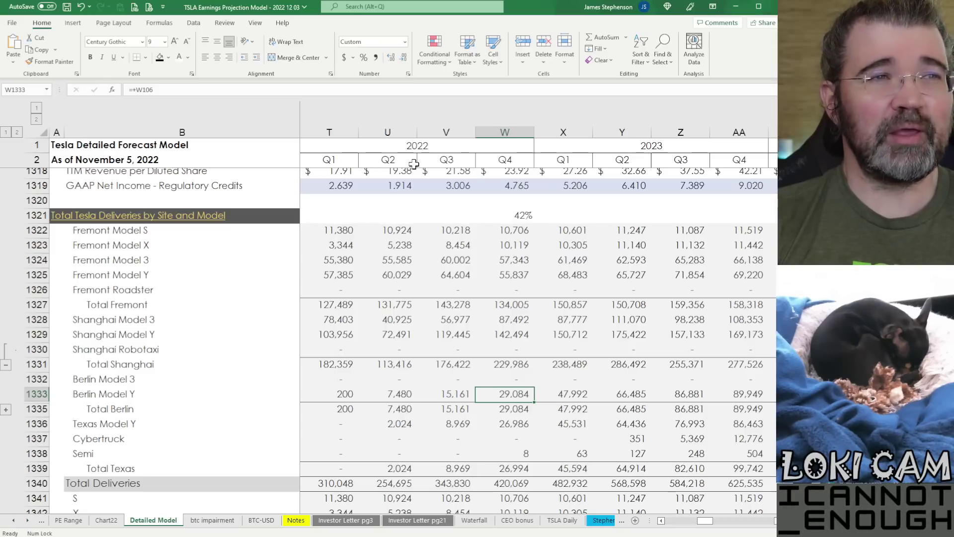
pyautogui.press('Left')
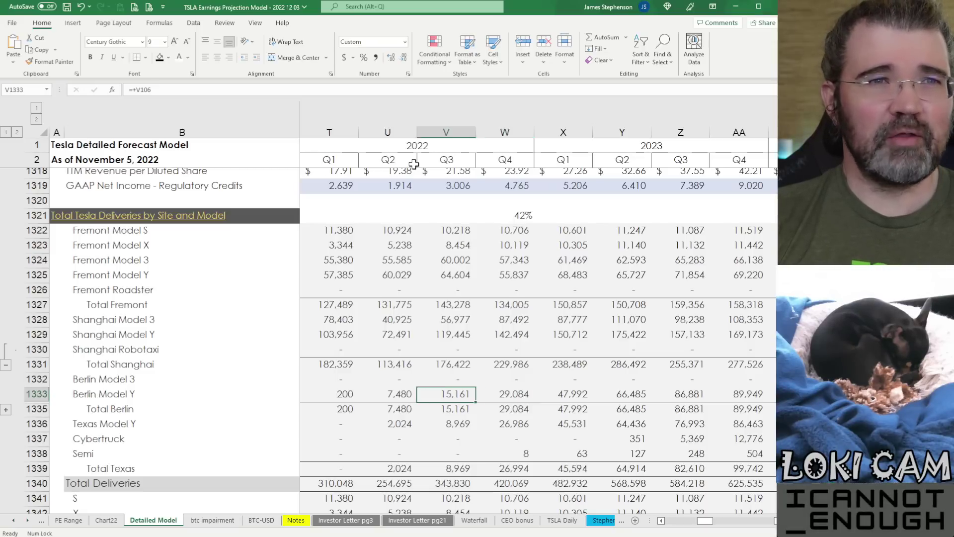
# Compare Texas Model Y deliveries for Q2, Q3 and Q4 2022.
pyautogui.press('Down')
pyautogui.press('Down')
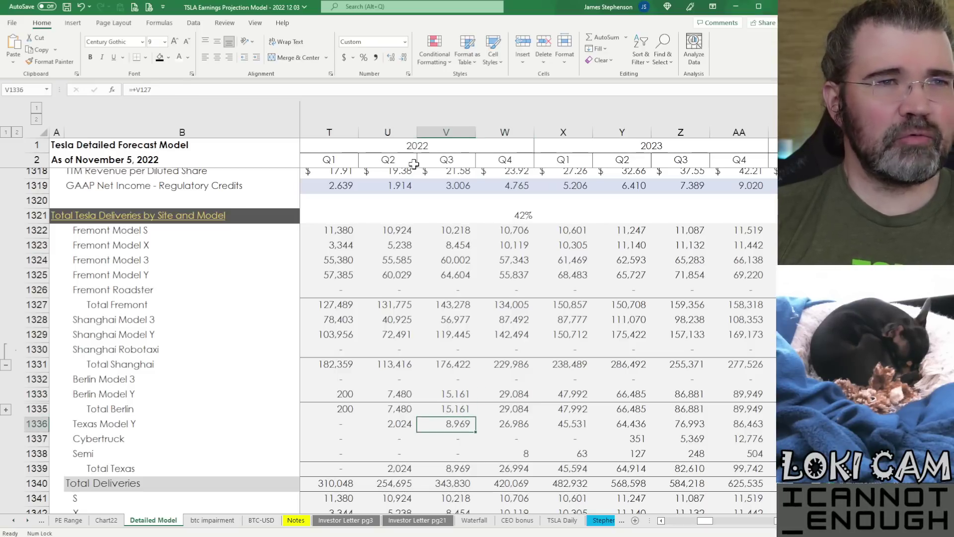
pyautogui.press('Right')
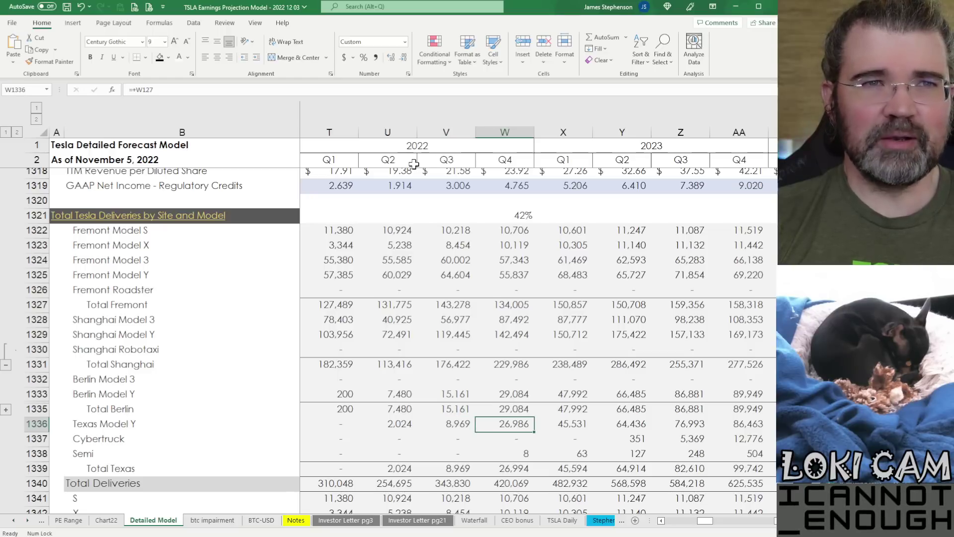
pyautogui.press('Left')
pyautogui.press('Left')
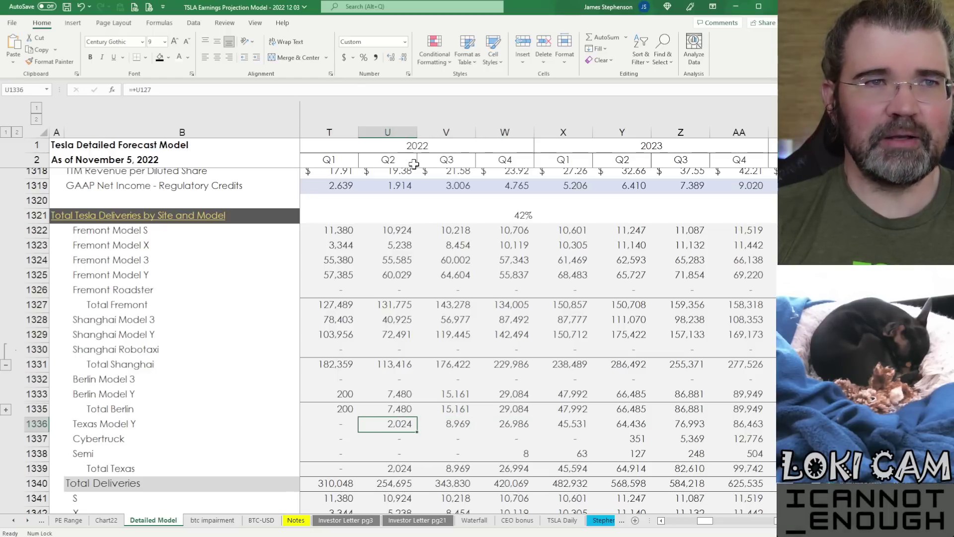
pyautogui.press('Right')
pyautogui.press('Right')
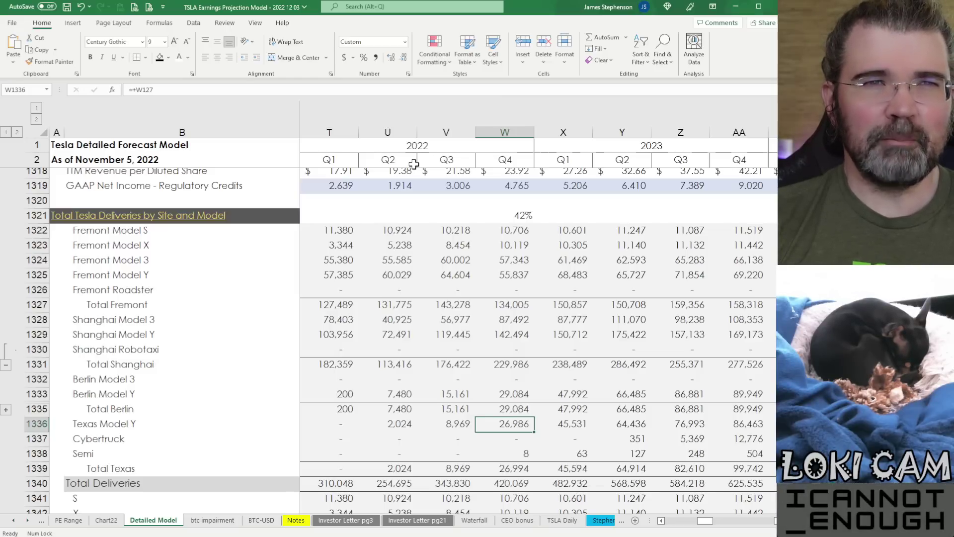
# Examine the Texas Model Y forecasts through Q4 2023 and return to the Q4 2022 cell.
pyautogui.press('Right')
pyautogui.press('Right')
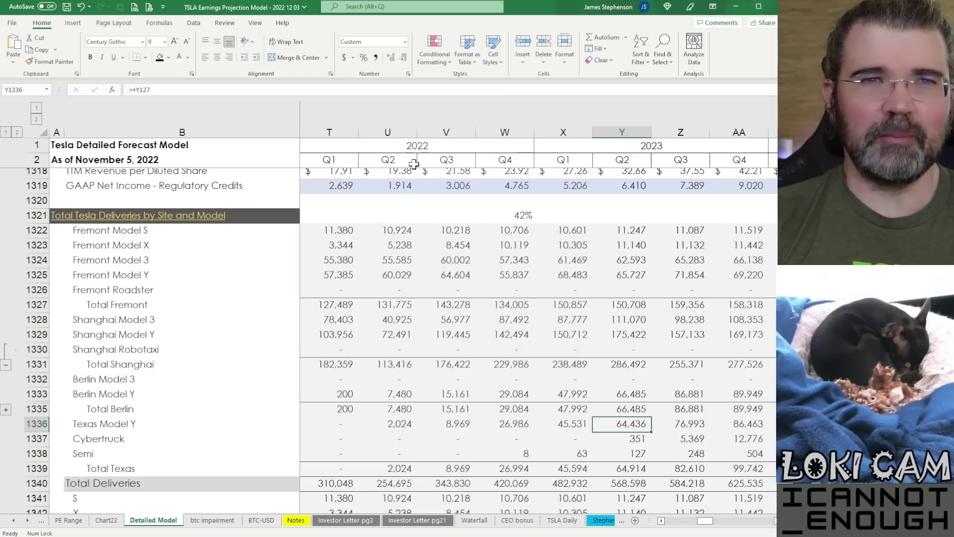
pyautogui.press('Right')
pyautogui.press('Right')
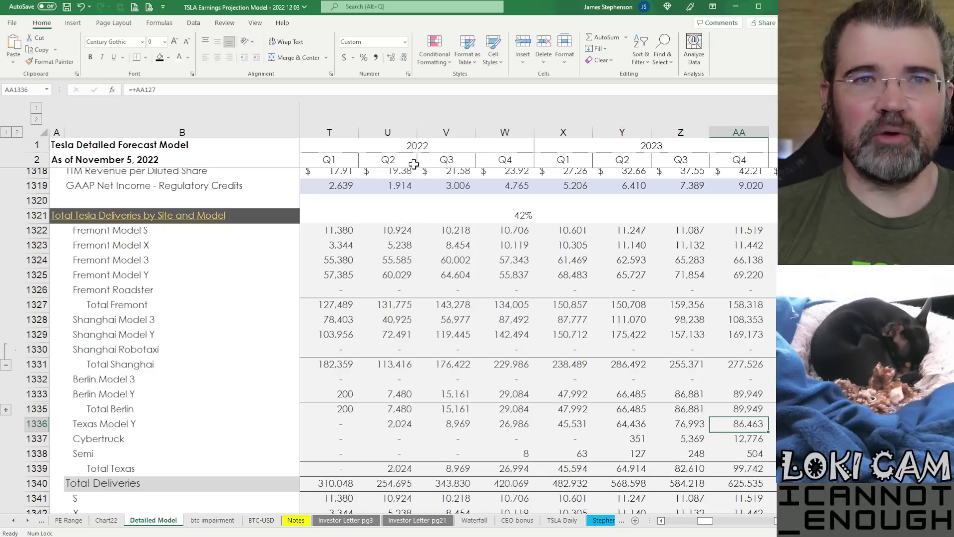
pyautogui.press('Left')
pyautogui.press('Left')
pyautogui.press('Left')
pyautogui.press('Left')
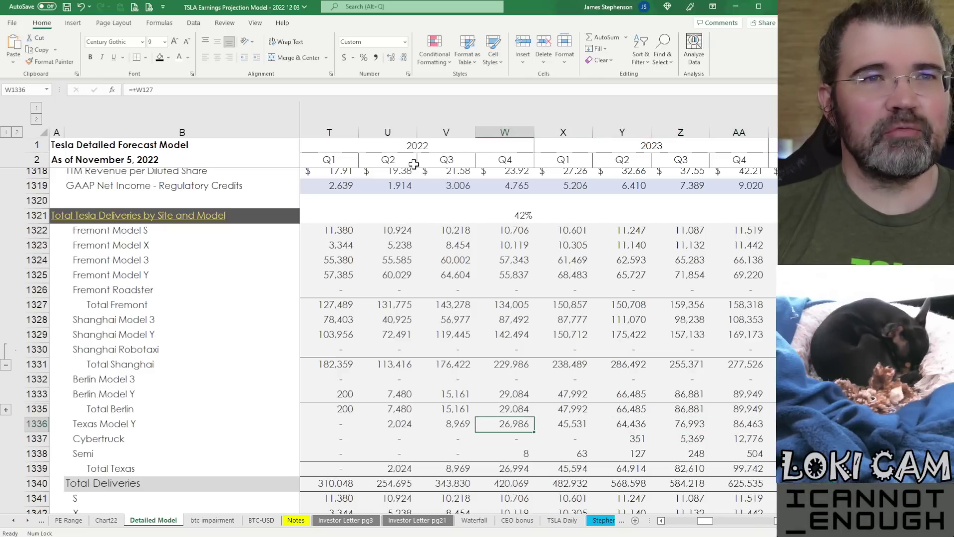
# Go over the Texas Model Y ramp from Q4 2022 to Q4 2023 once more, returning to Q4 2022.
pyautogui.press('Right')
pyautogui.press('Right')
pyautogui.press('Right')
pyautogui.press('Right')
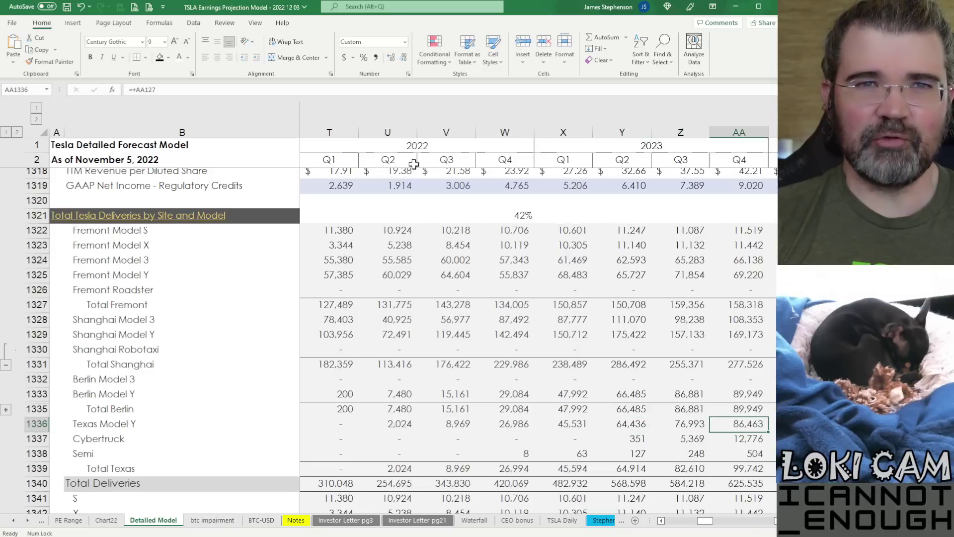
pyautogui.press('Left')
pyautogui.press('Left')
pyautogui.press('Left')
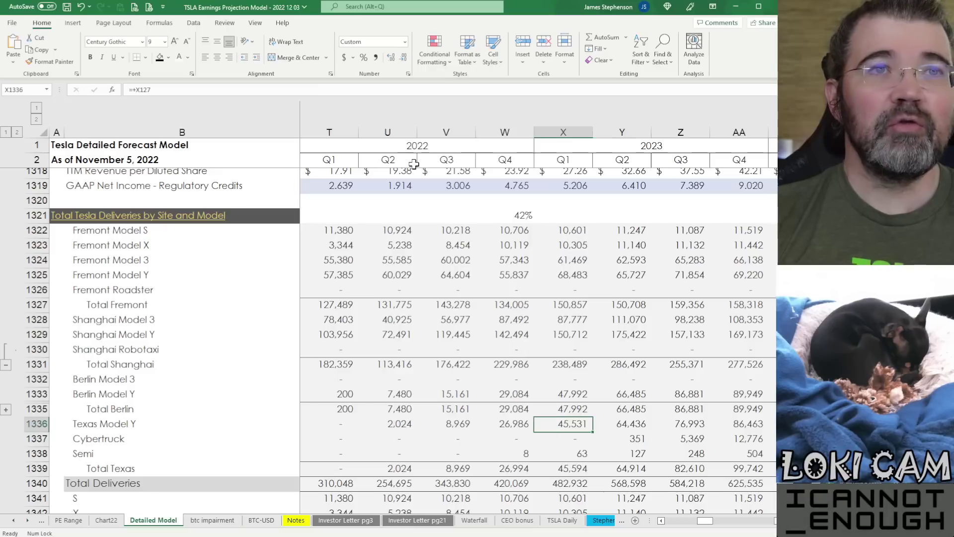
pyautogui.press('Left')
# Review the Q4 2022 column from the Berlin rows through the Texas rows to Total Deliveries.
pyautogui.press('Up')
pyautogui.press('Up')
pyautogui.press('Down')
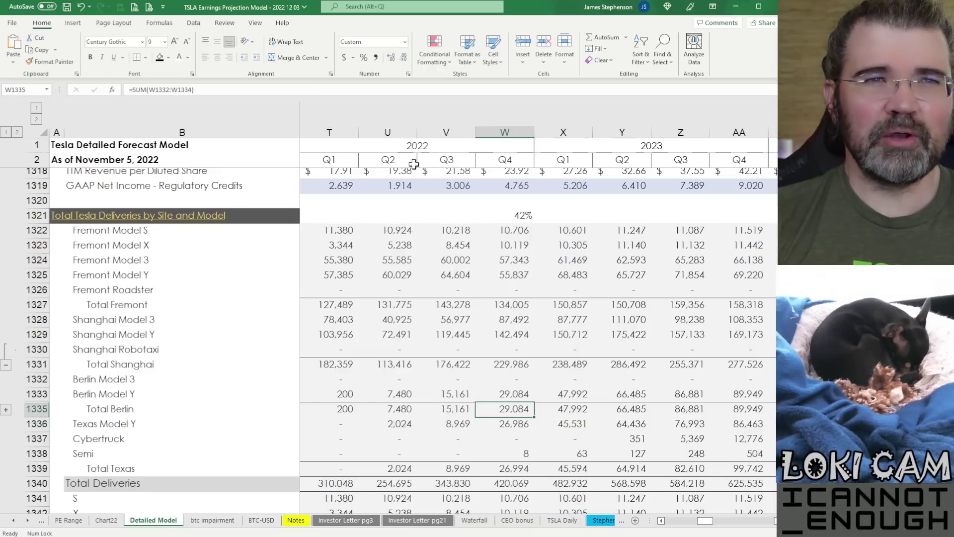
pyautogui.press('Down')
pyautogui.press('Down')
pyautogui.press('Down')
pyautogui.press('Down')
pyautogui.press('Down')
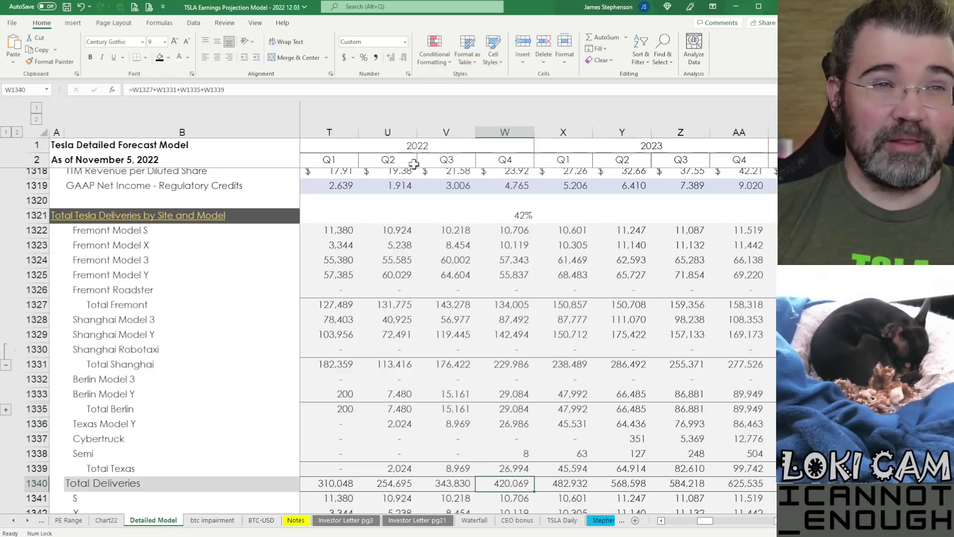
# Check the Q4 2022 Semi deliveries and select the Semi forecasts for all four 2023 quarters.
pyautogui.press('Up')
pyautogui.press('Up')
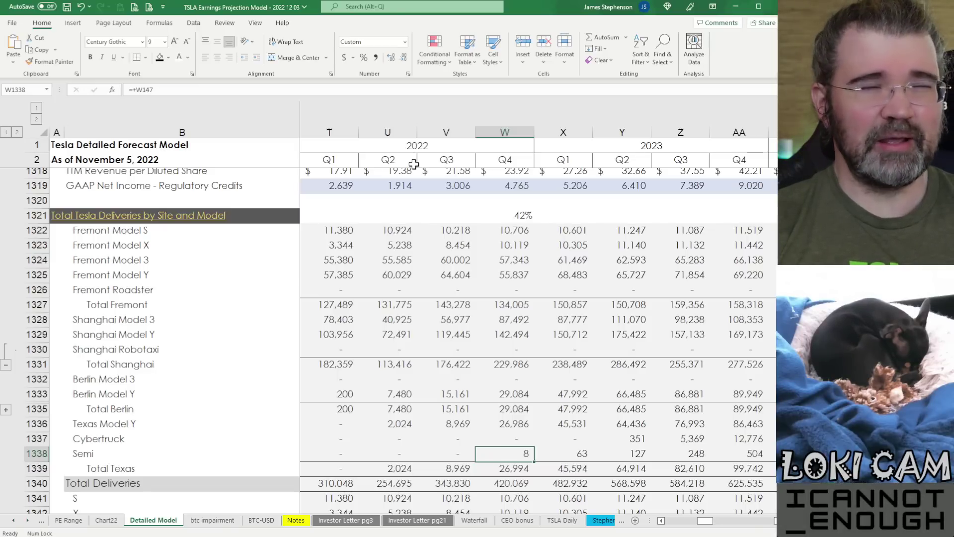
pyautogui.press('Right')
pyautogui.press('Right')
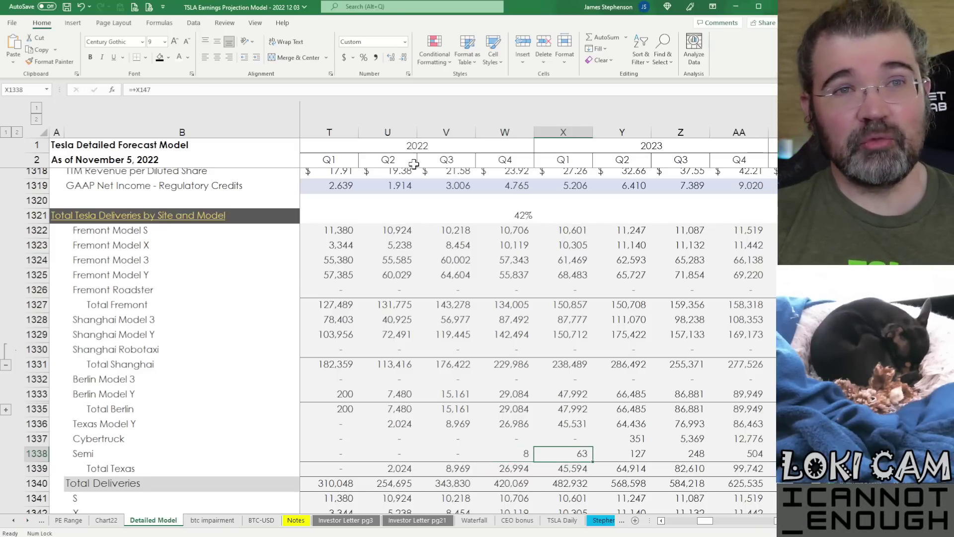
pyautogui.press('Left')
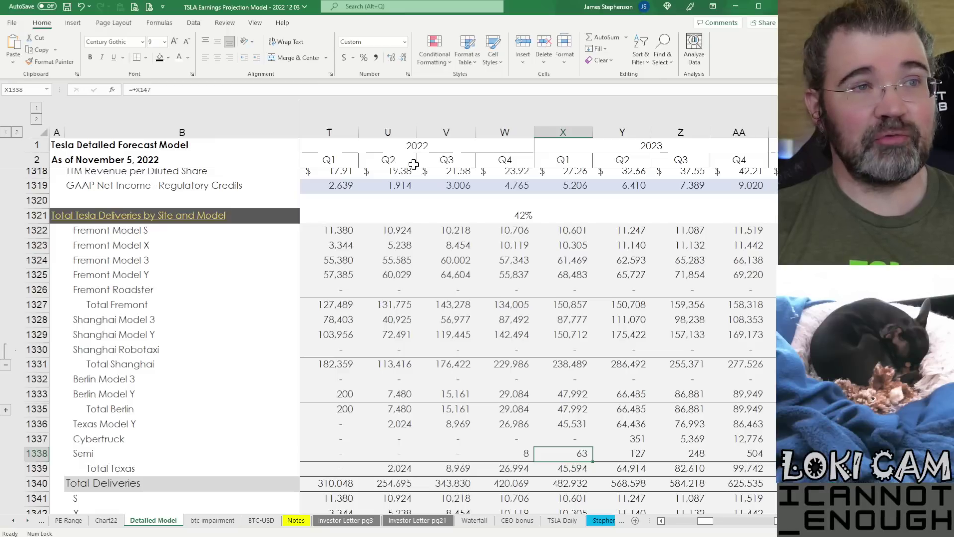
pyautogui.hotkey('shift', 'Right')
pyautogui.hotkey('shift', 'Right')
pyautogui.hotkey('shift', 'Right')
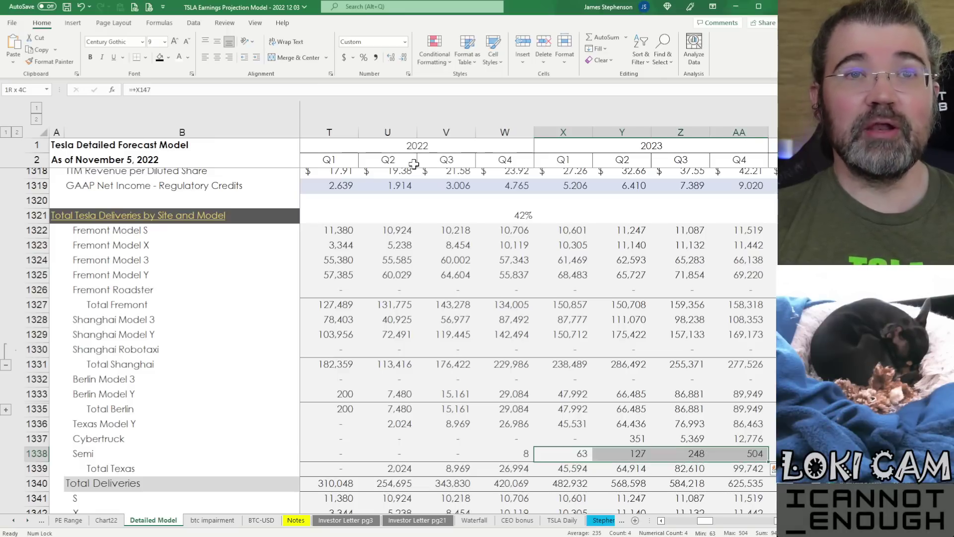
# Compare the Semi forecasts for Q1 and Q2 2023 with Q4 2022, and go through the 2023 Semi forecasts quarter by quarter.
pyautogui.press('Left')
pyautogui.press('Right')
pyautogui.hotkey('shift', 'Right')
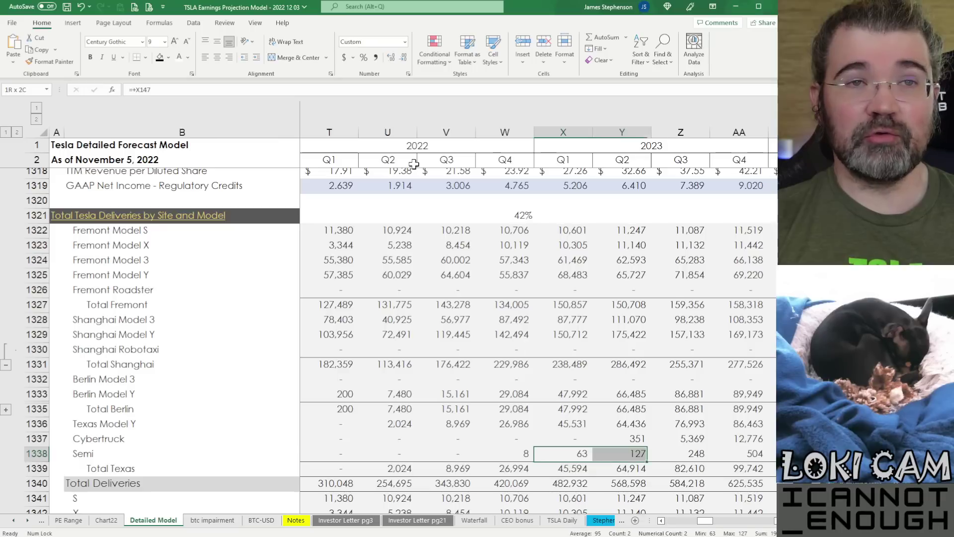
pyautogui.press('Left')
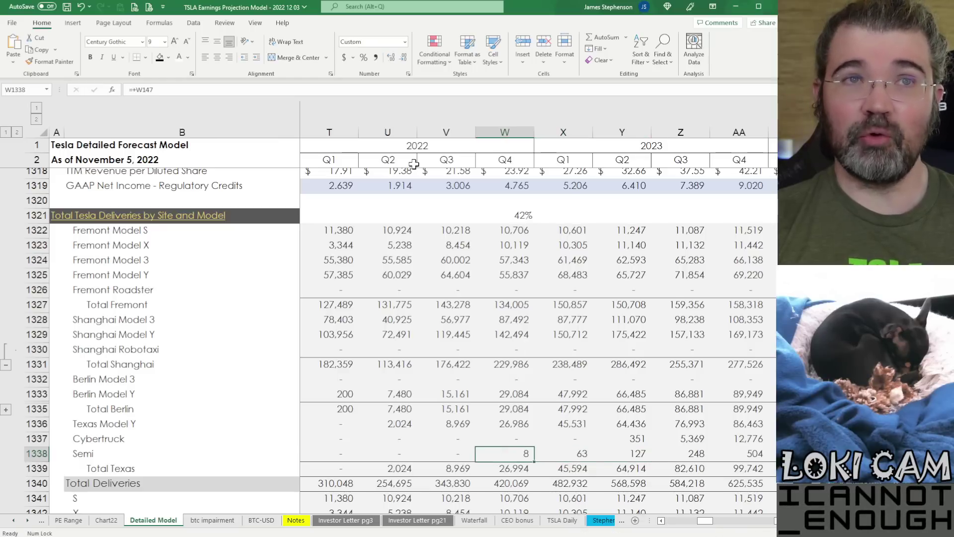
pyautogui.press('Right')
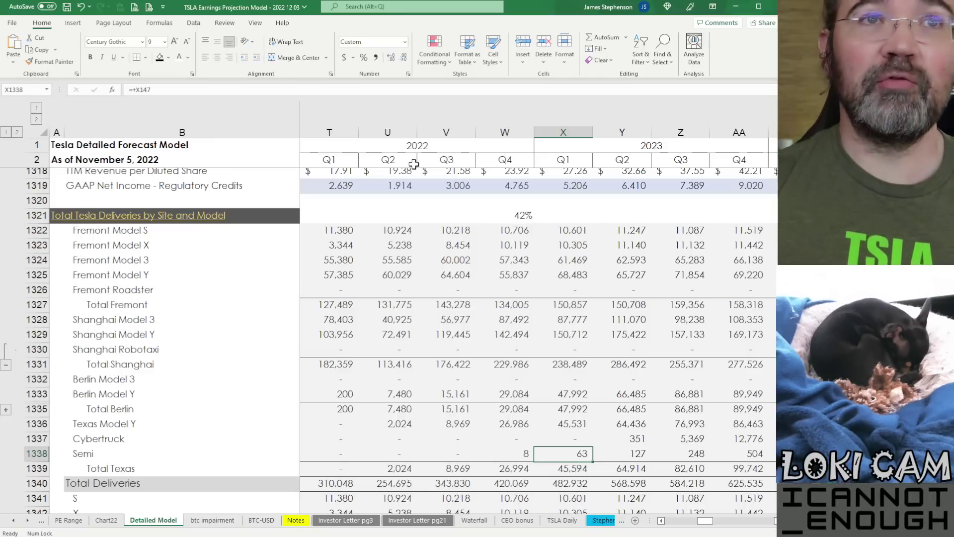
pyautogui.press('Right')
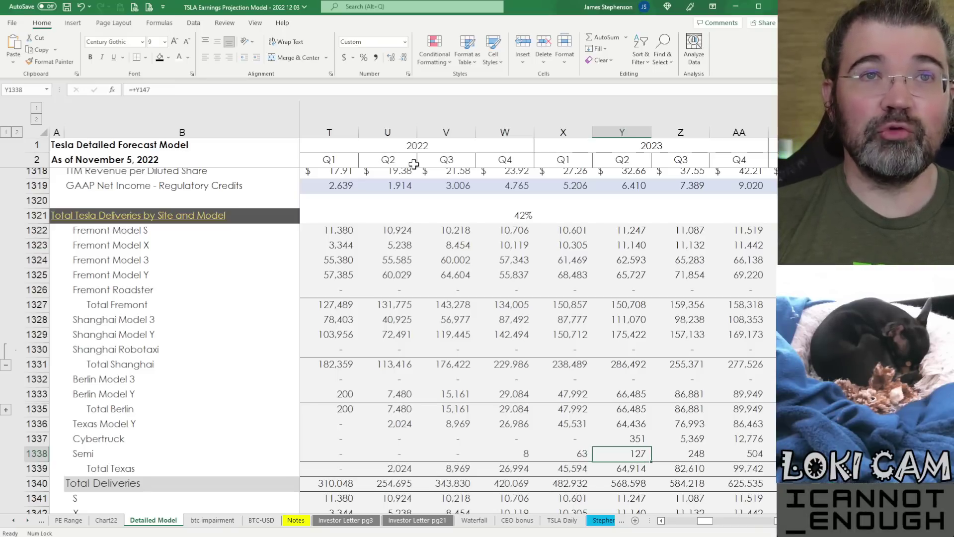
pyautogui.press('Right')
pyautogui.press('Right')
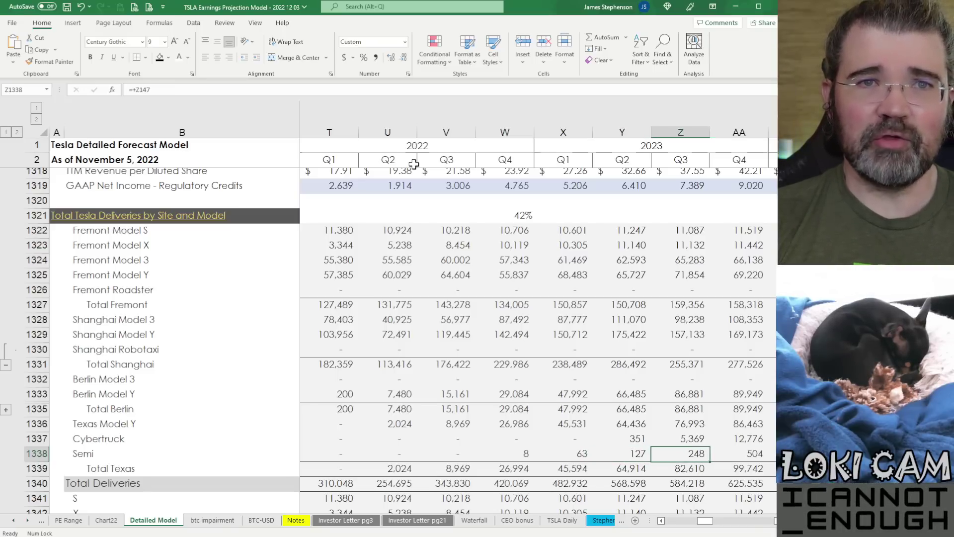
# Return to the Q4 2022 column and select its Total Deliveries cell below the Texas rows.
pyautogui.press('Left')
pyautogui.press('Left')
pyautogui.press('Left')
pyautogui.press('Down')
pyautogui.press('Down')
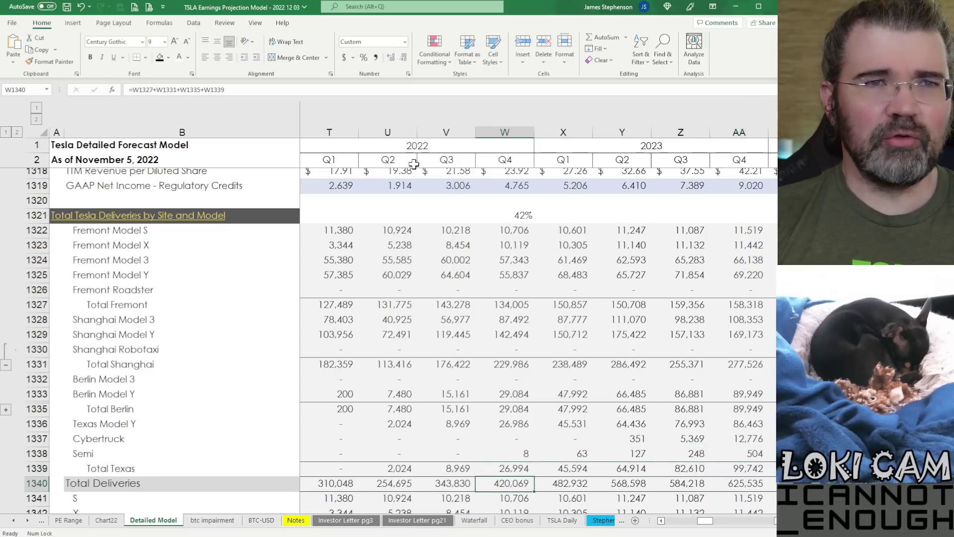